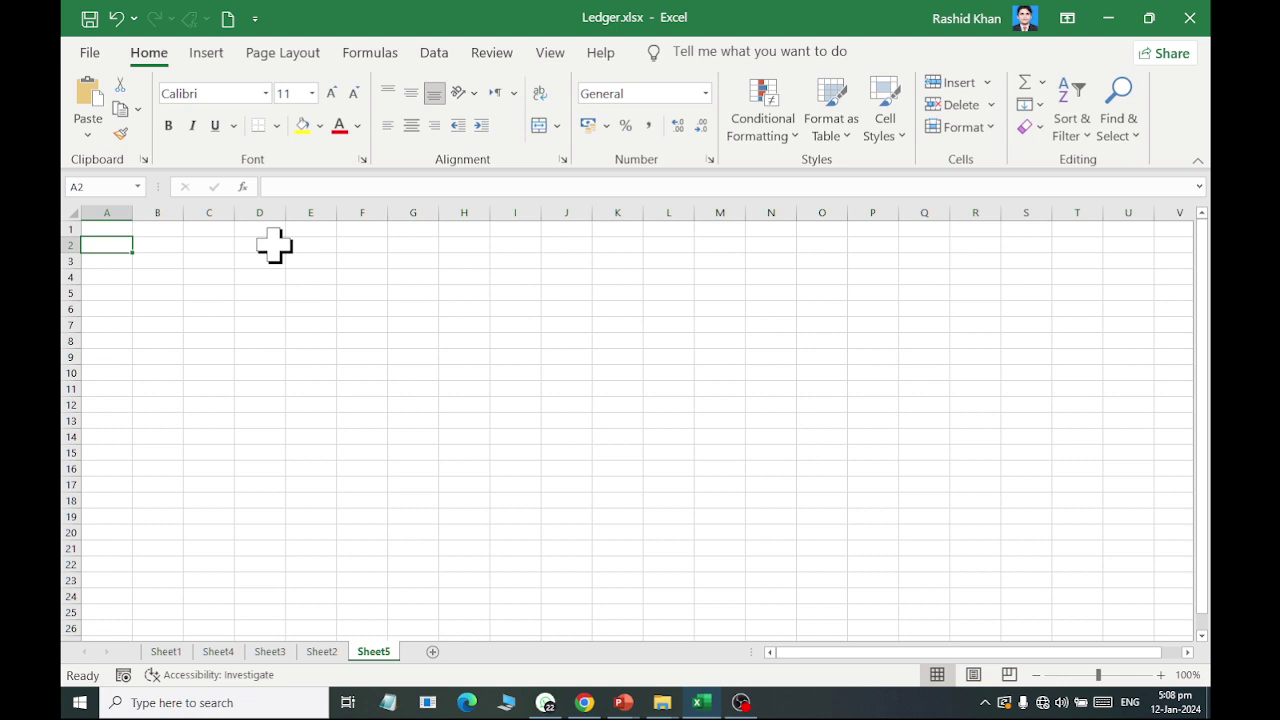
- Enter the title 'Accounts / Ledger' in cell A1
key("Up")
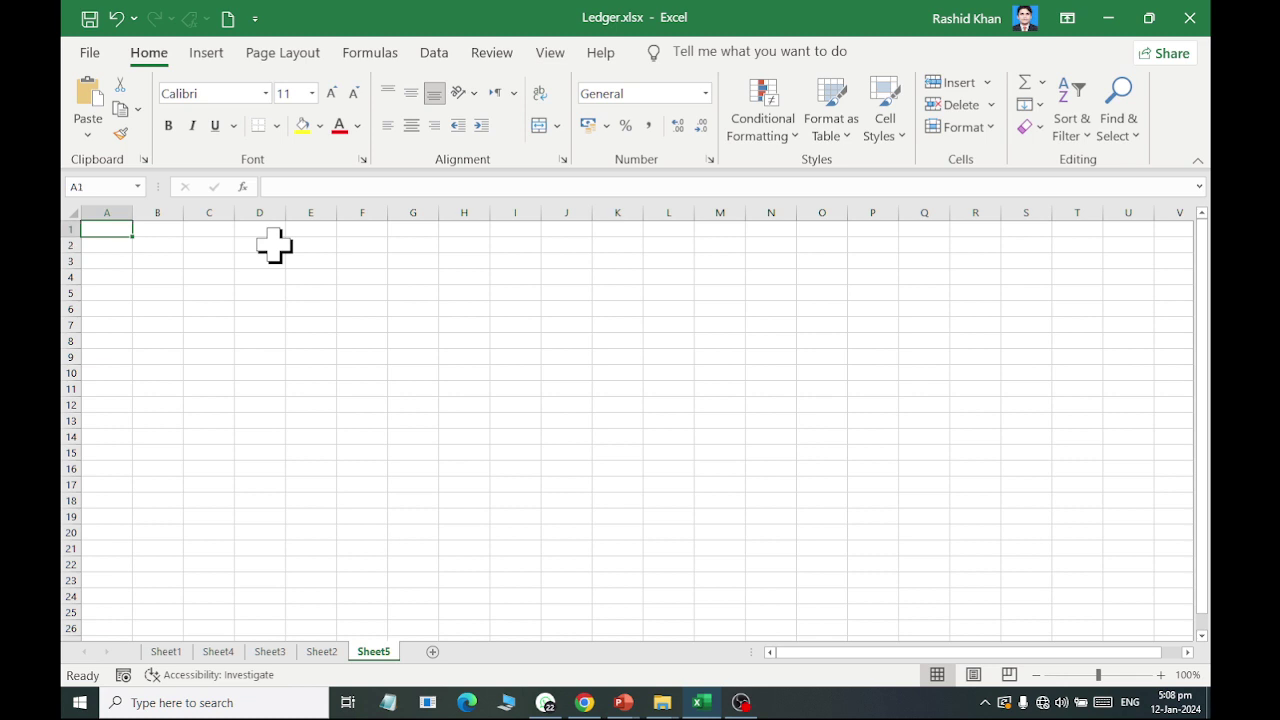
type("Bal")
key("BackSpace")
key("BackSpace")
key("BackSpace")
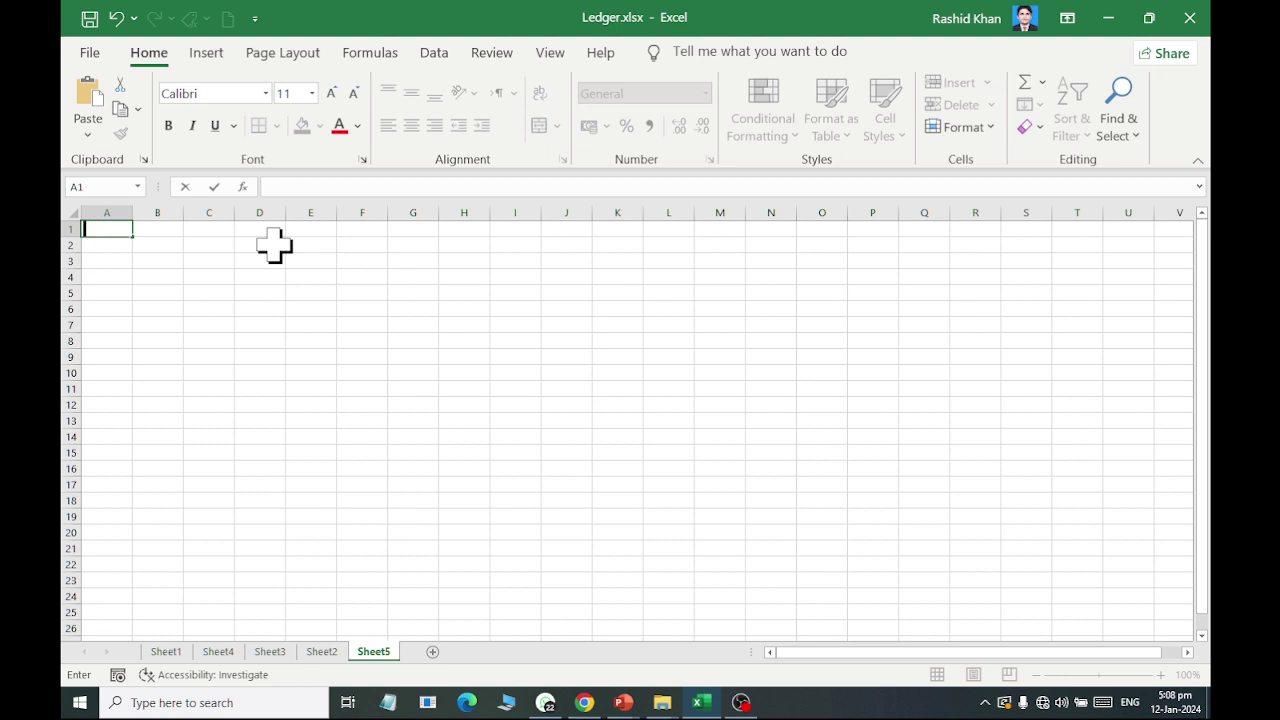
type("Accounts /")
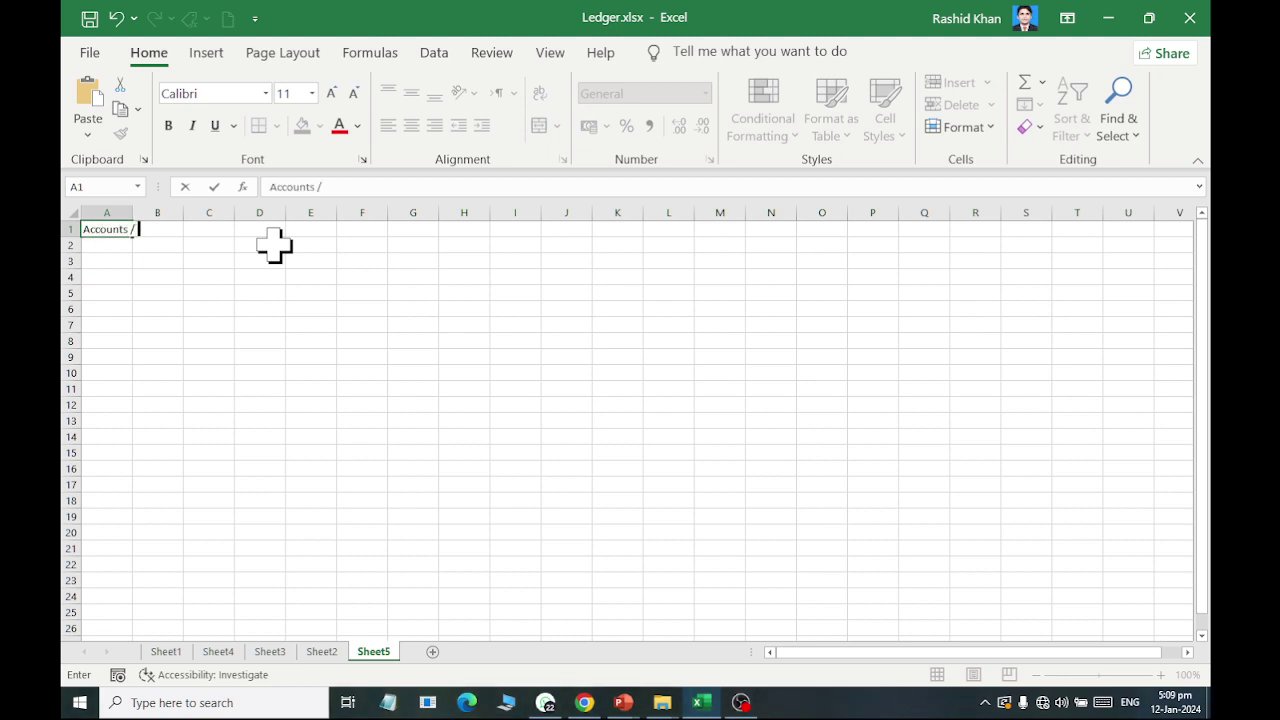
type(" Ledger")
key("Return")
key("Return")
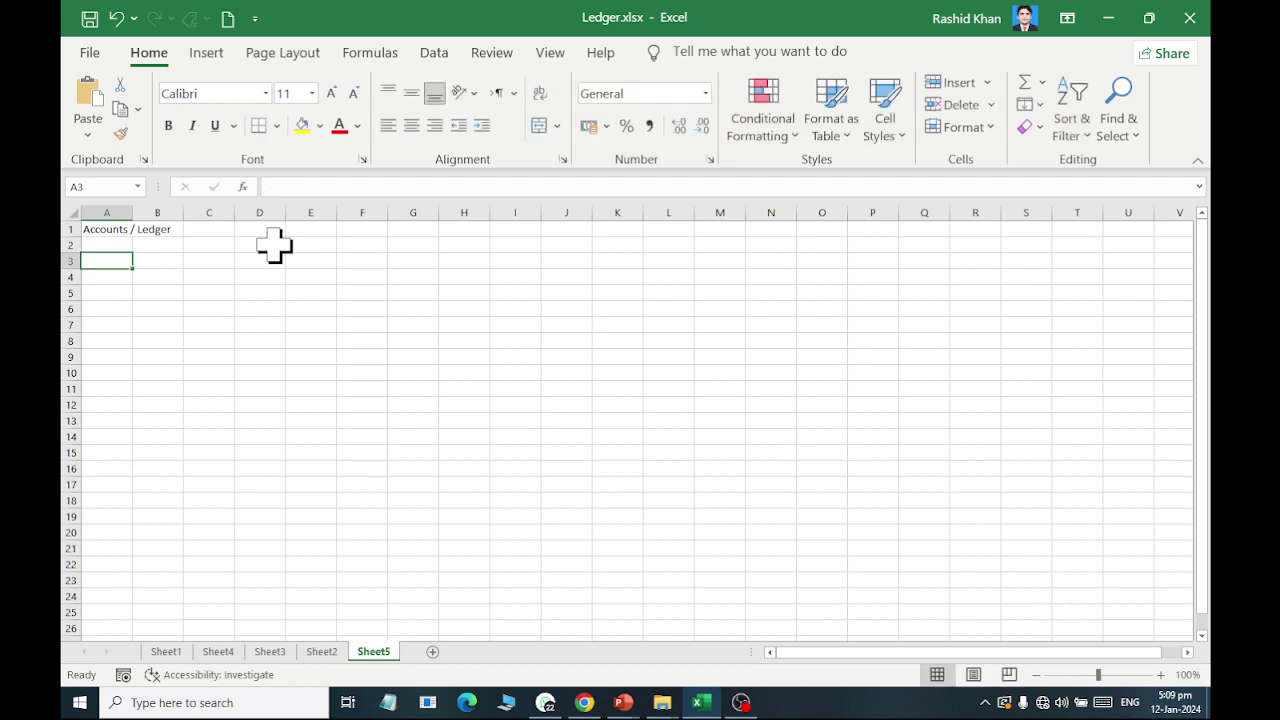
- Enter the headers S.No, Date, Description, Debit, Credit and Balance across A6:F6
key("Return")
key("Return")
key("Return")
type("S.No")
key("Tab")
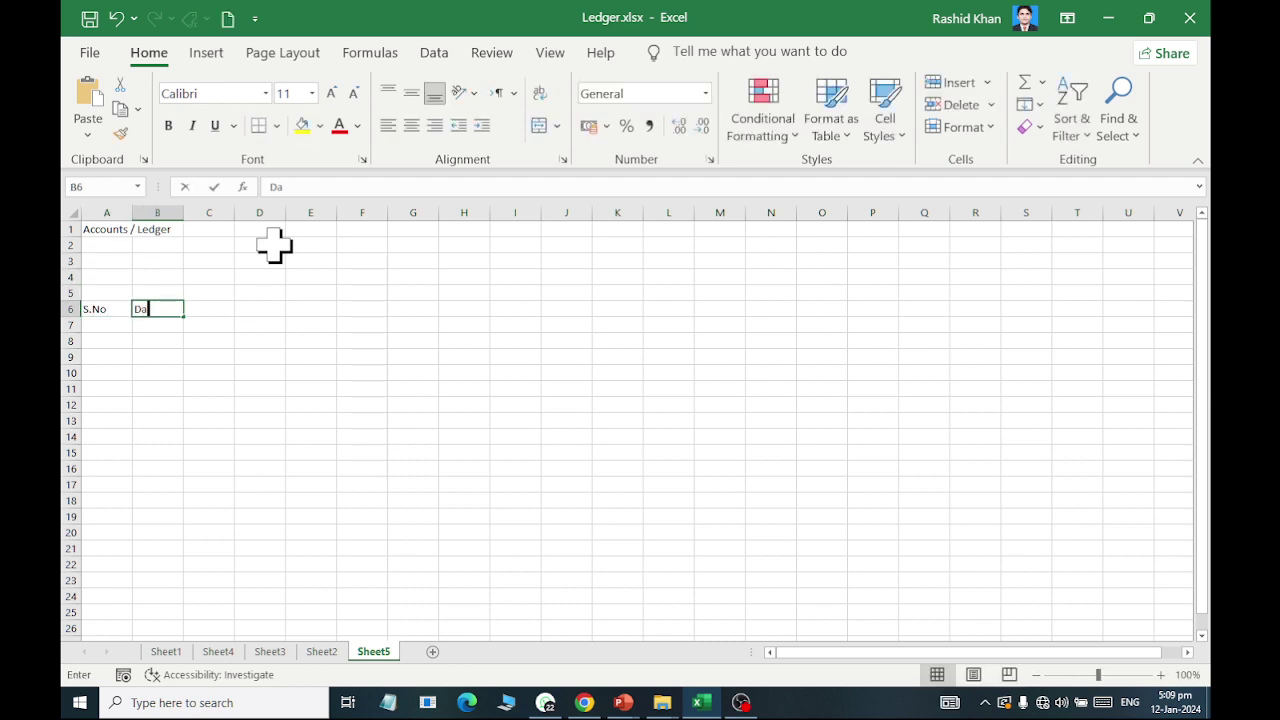
type("Date")
key("Tab")
type("Descript")
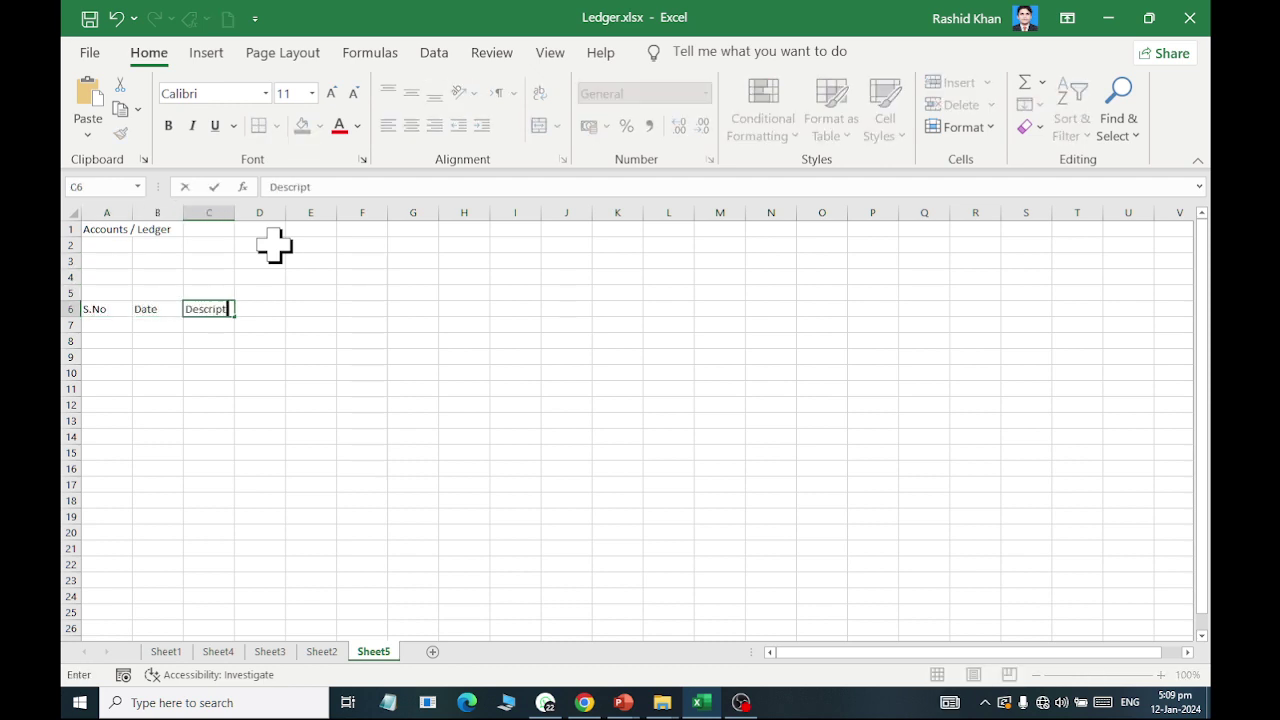
type("ion")
key("Tab")
type("Debit")
key("Tab")
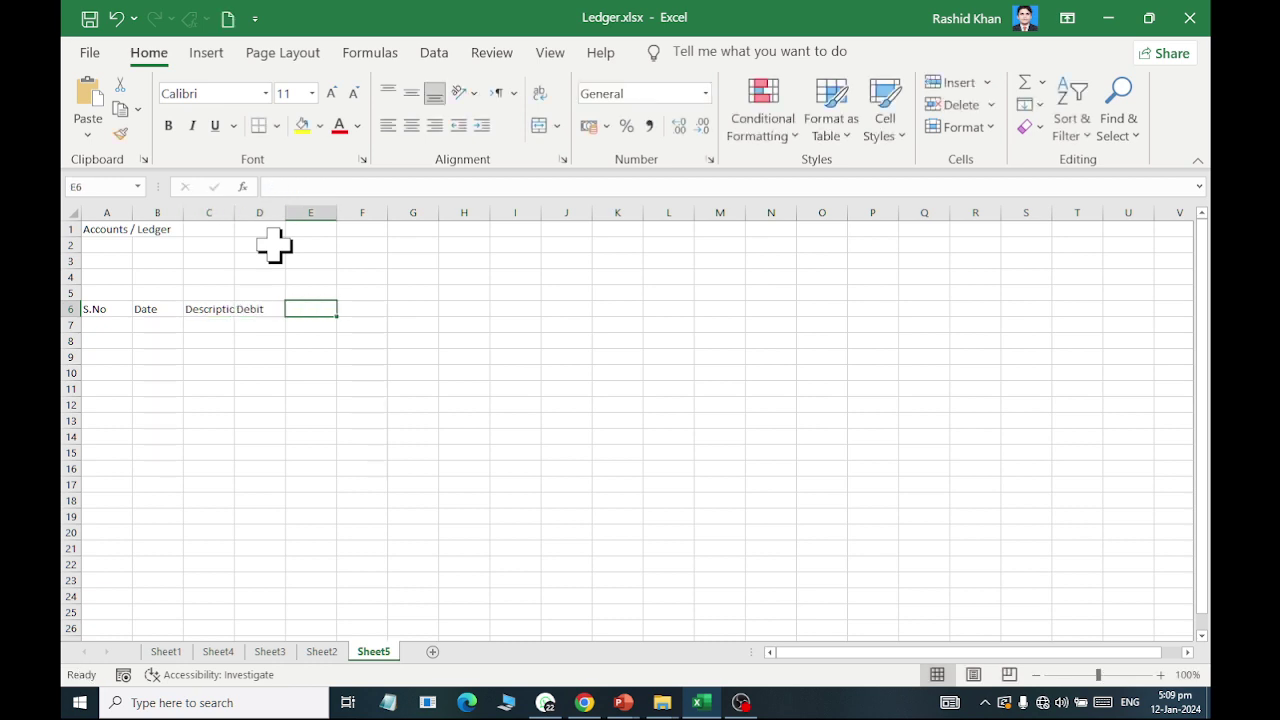
type("Credit")
key("Tab")
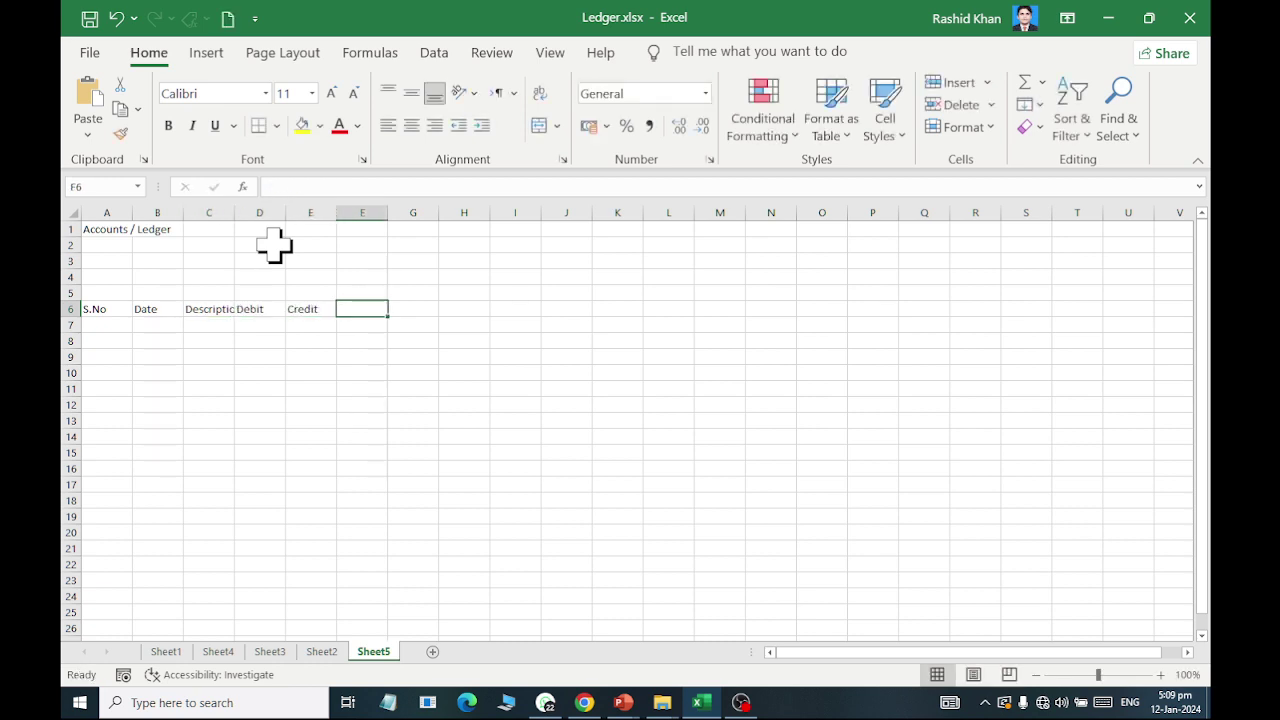
type("Balancce")
key("Return")
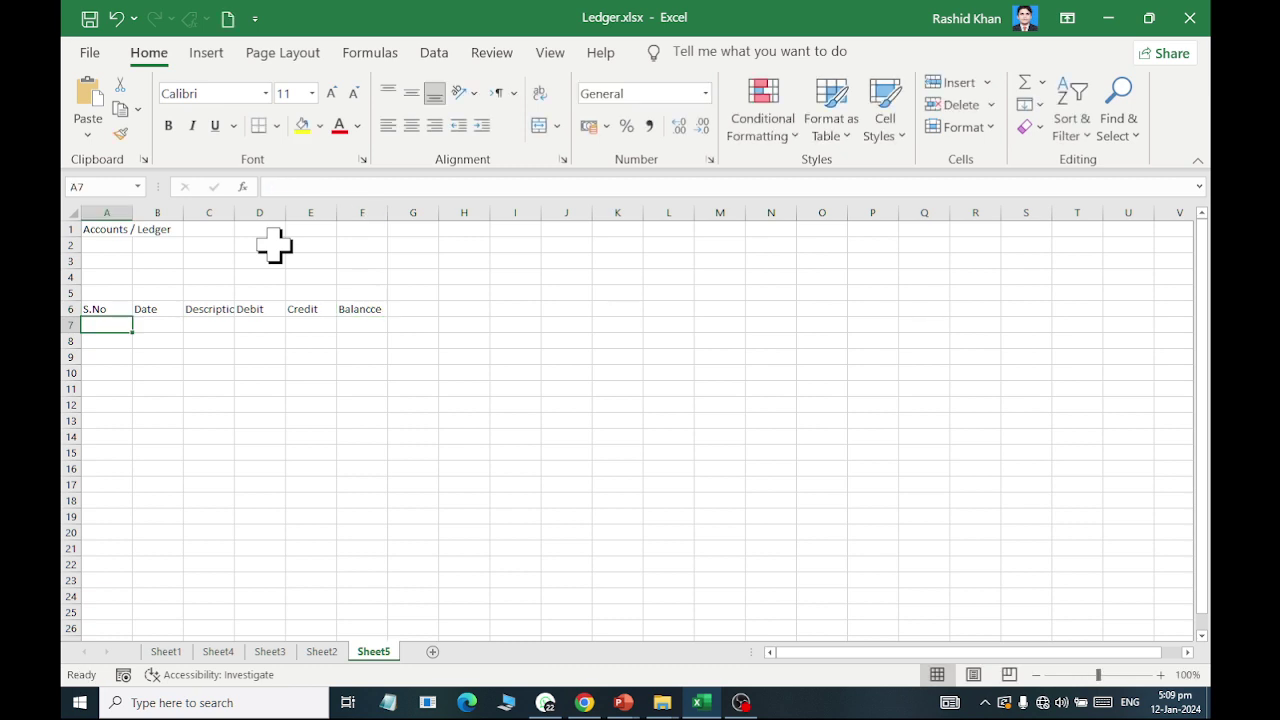
- Correct the misspelled 'Balancce' header in F6 to 'Balance'
key("Up")
key("Right")
key("Right")
key("Right")
key("Right")
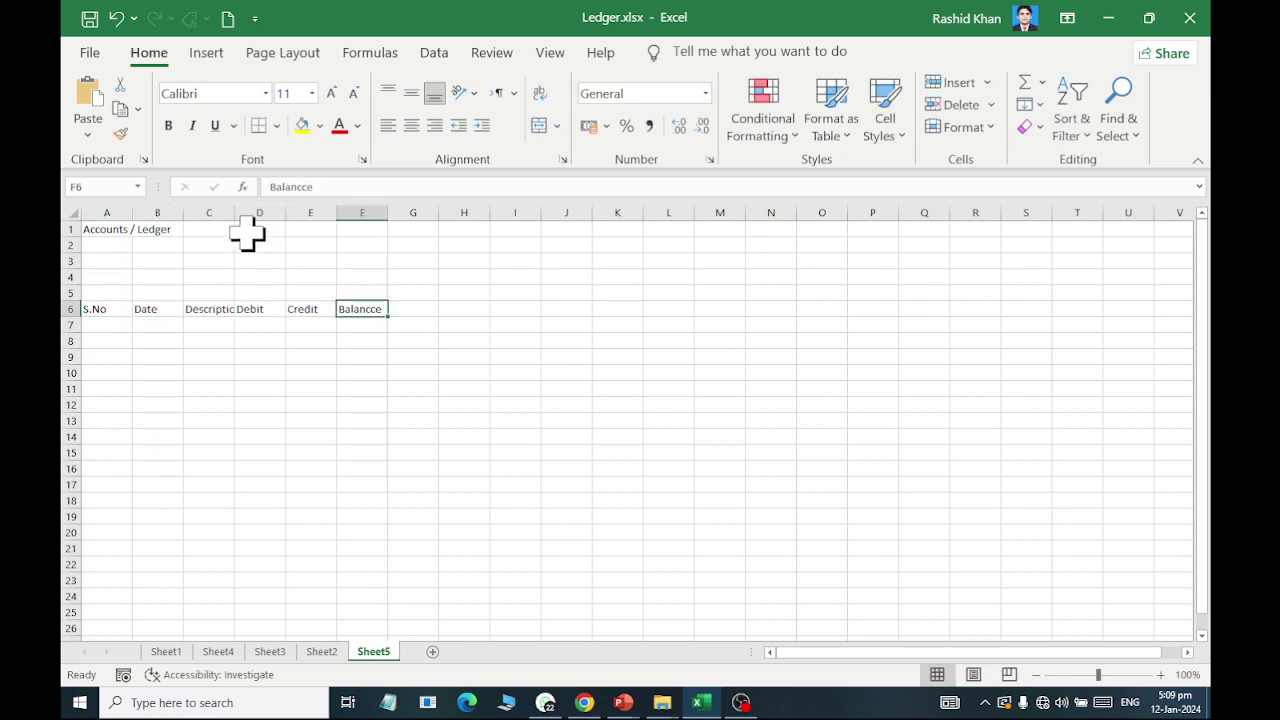
key("F2")
key("BackSpace")
key("BackSpace")
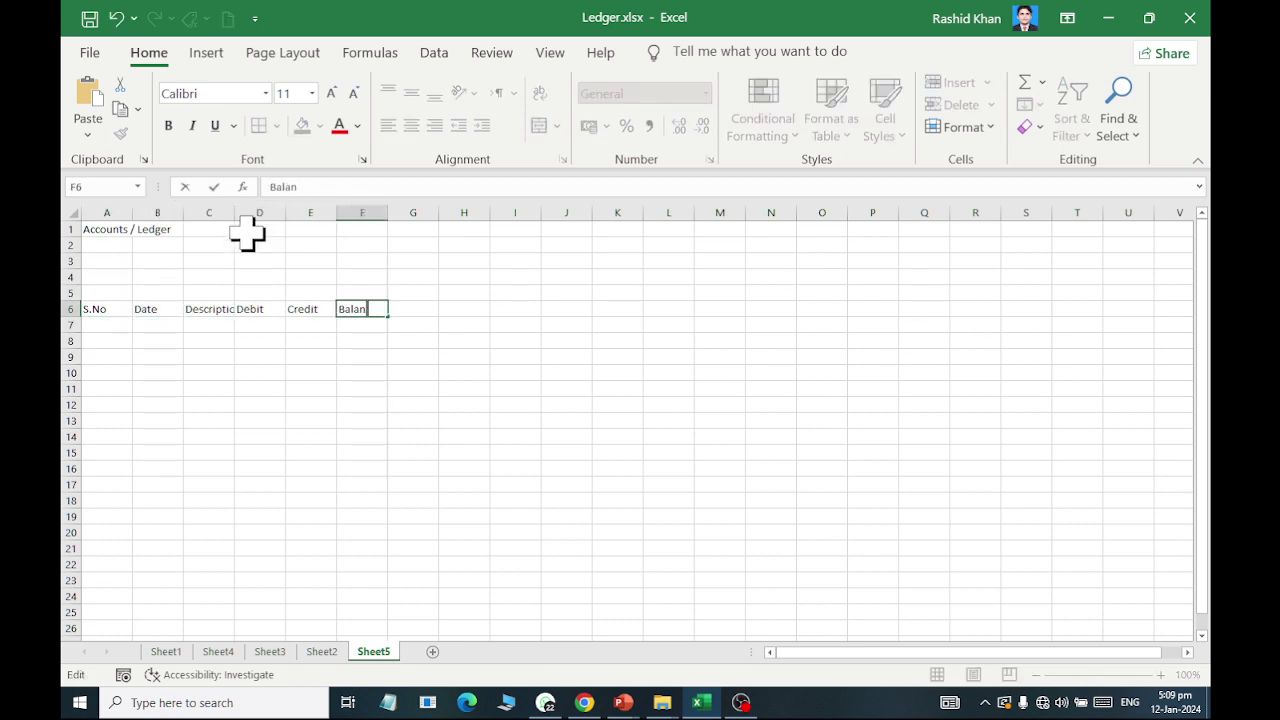
type("ce")
key("Return")
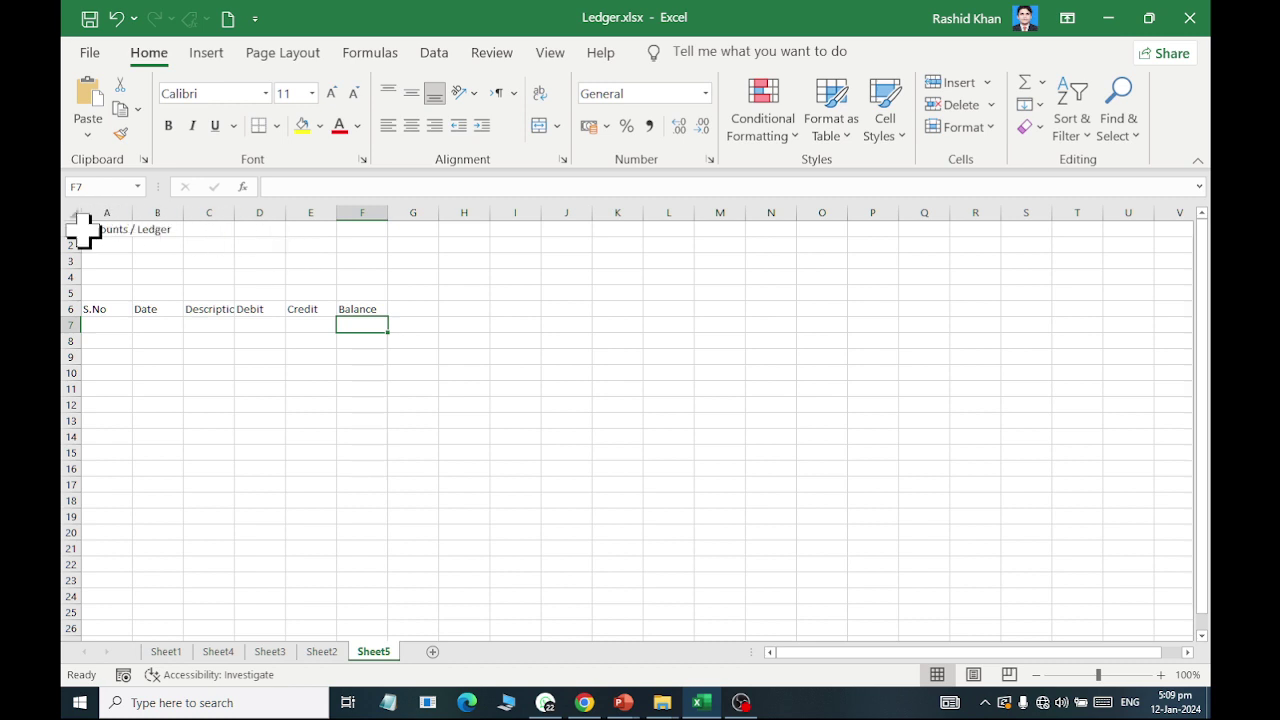
- Merge and centre the title across A1:F1 and set columns A–F to width 16
left_click_drag(100, 233, 361, 235)
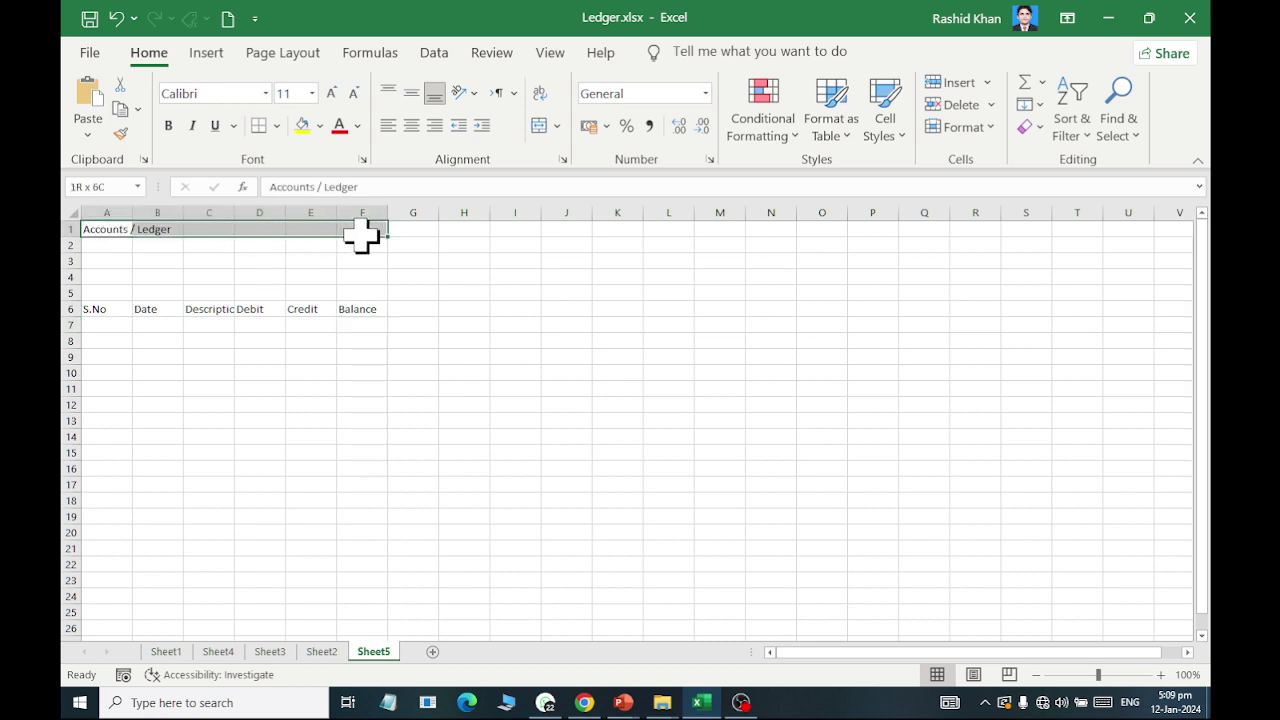
left_click(540, 125)
left_click_drag(94, 312, 350, 310)
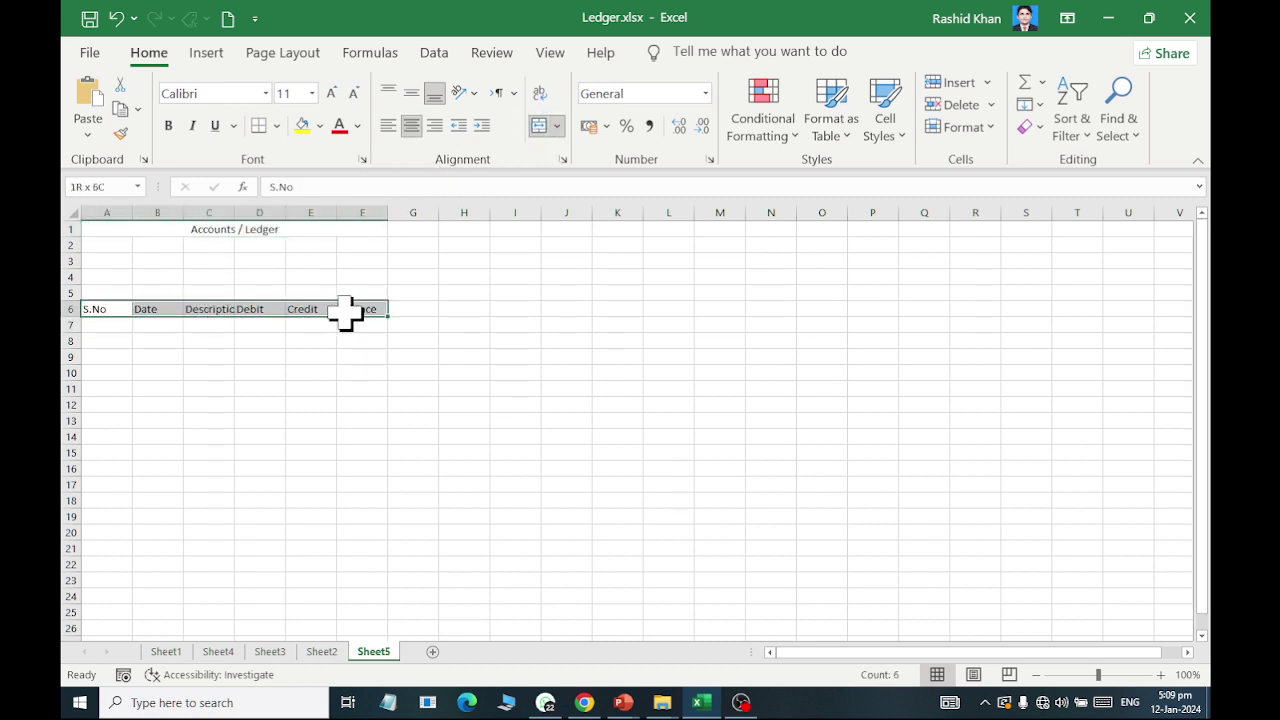
left_click(966, 132)
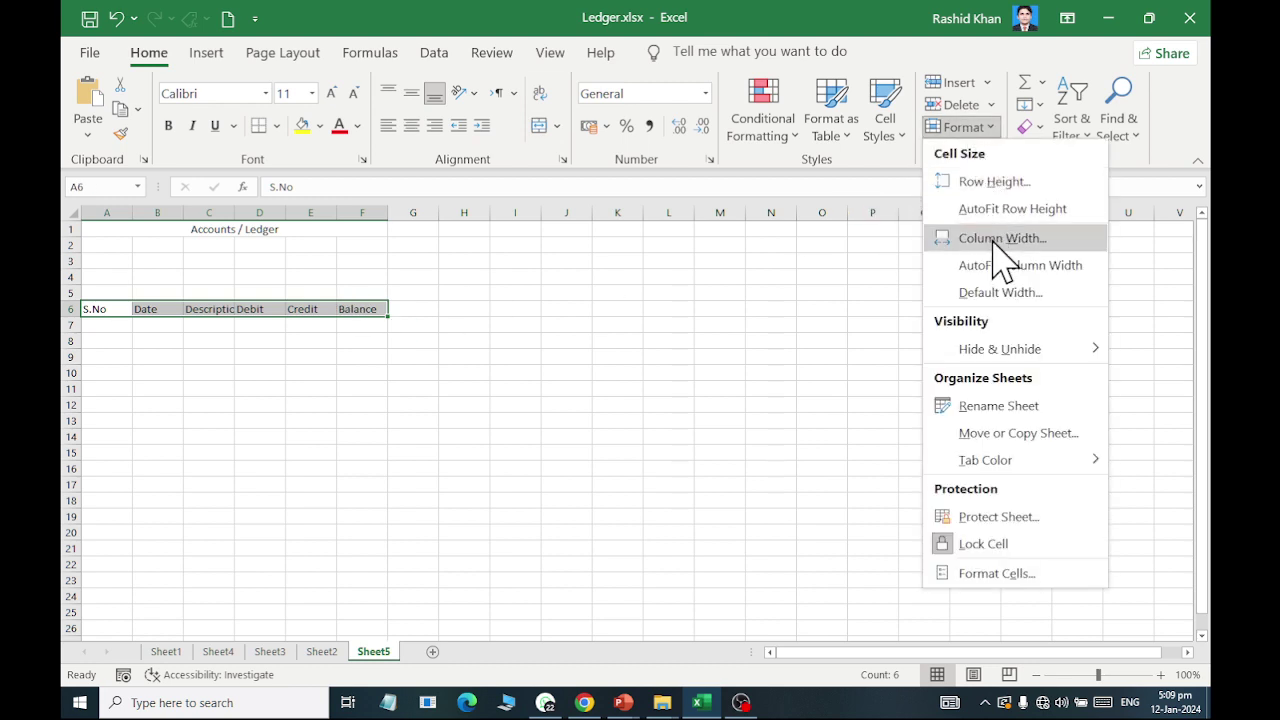
left_click(994, 238)
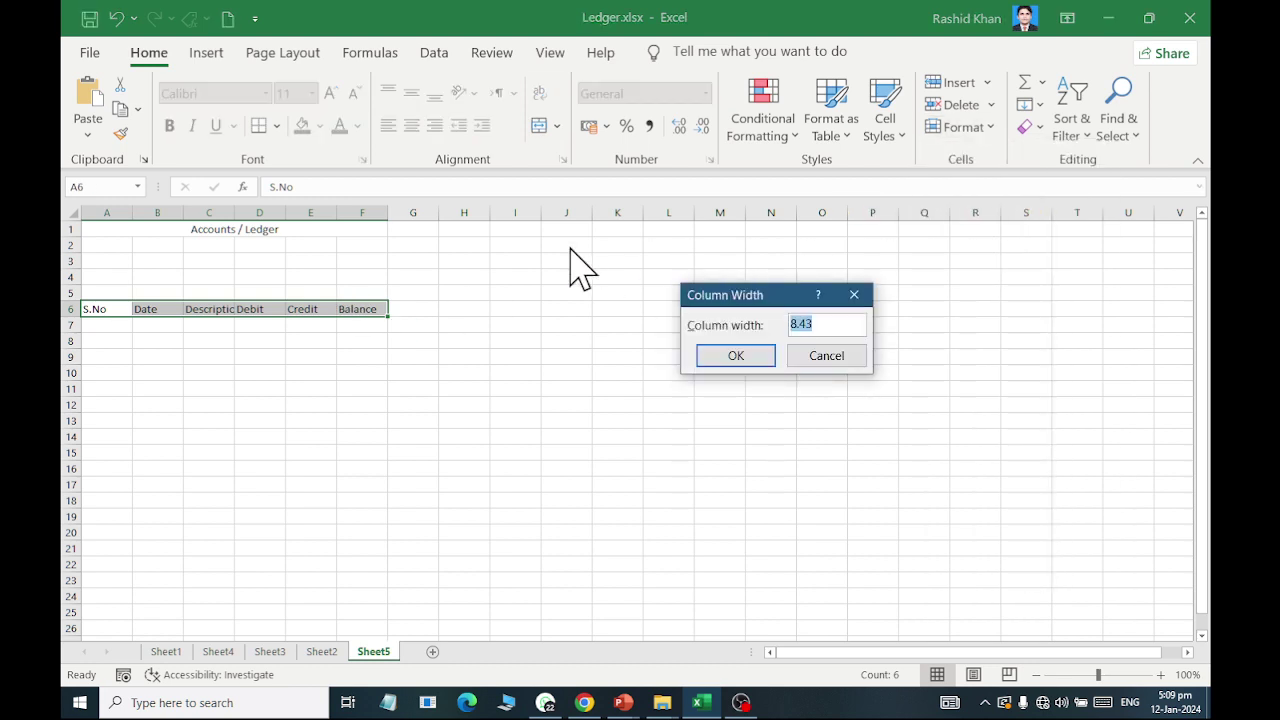
type("16")
key("Return")
- Widen columns A–F to 22, then narrow column A for the S.No values
left_click(963, 128)
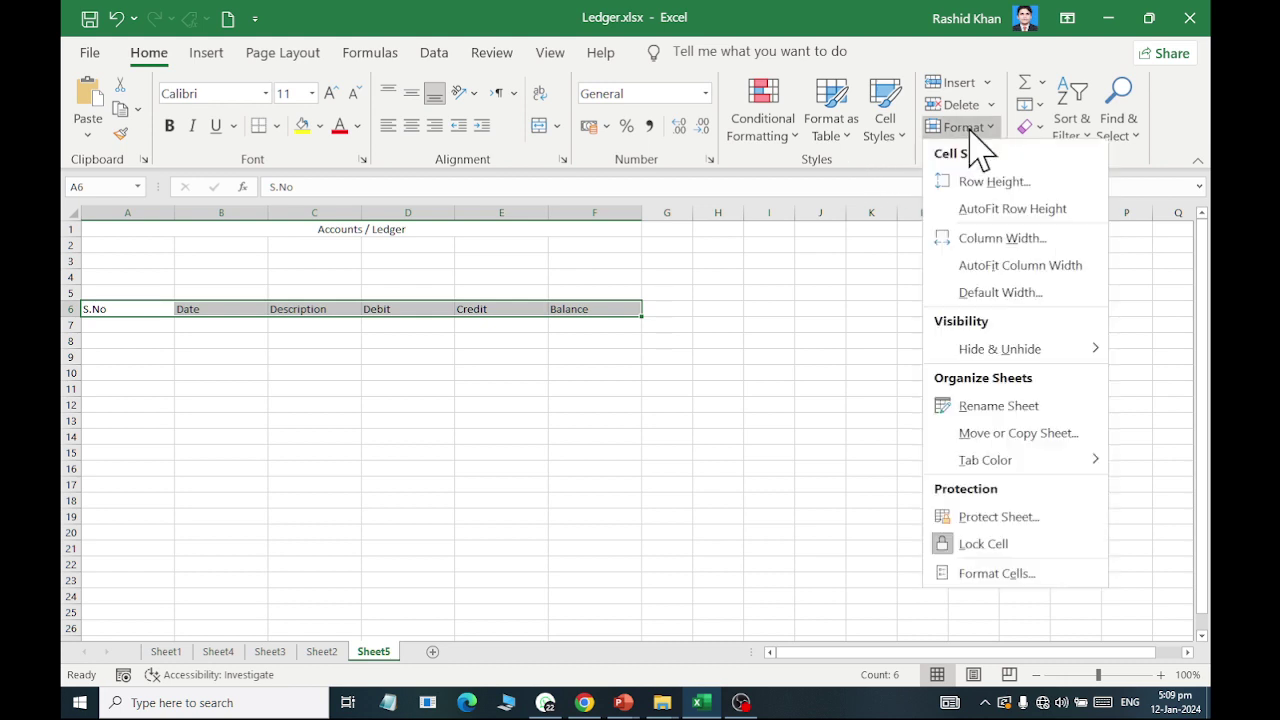
left_click(1002, 239)
type("2")
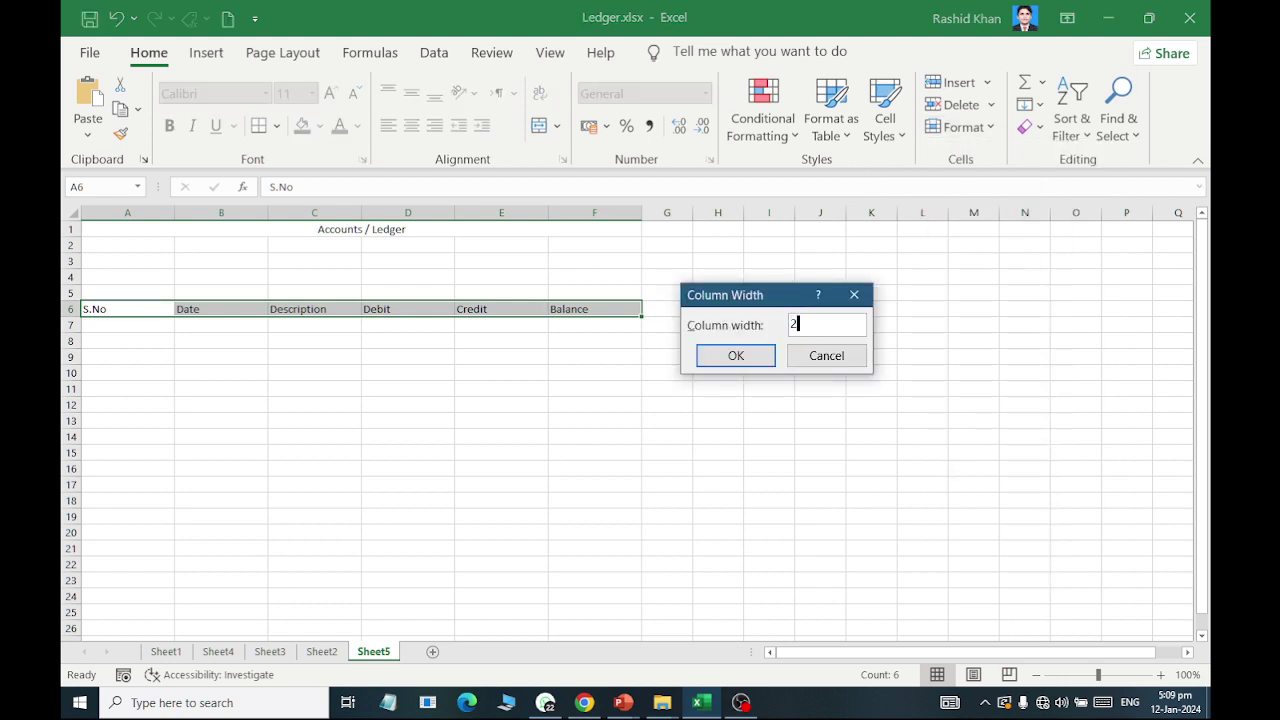
type("2")
key("Return")
left_click(196, 338)
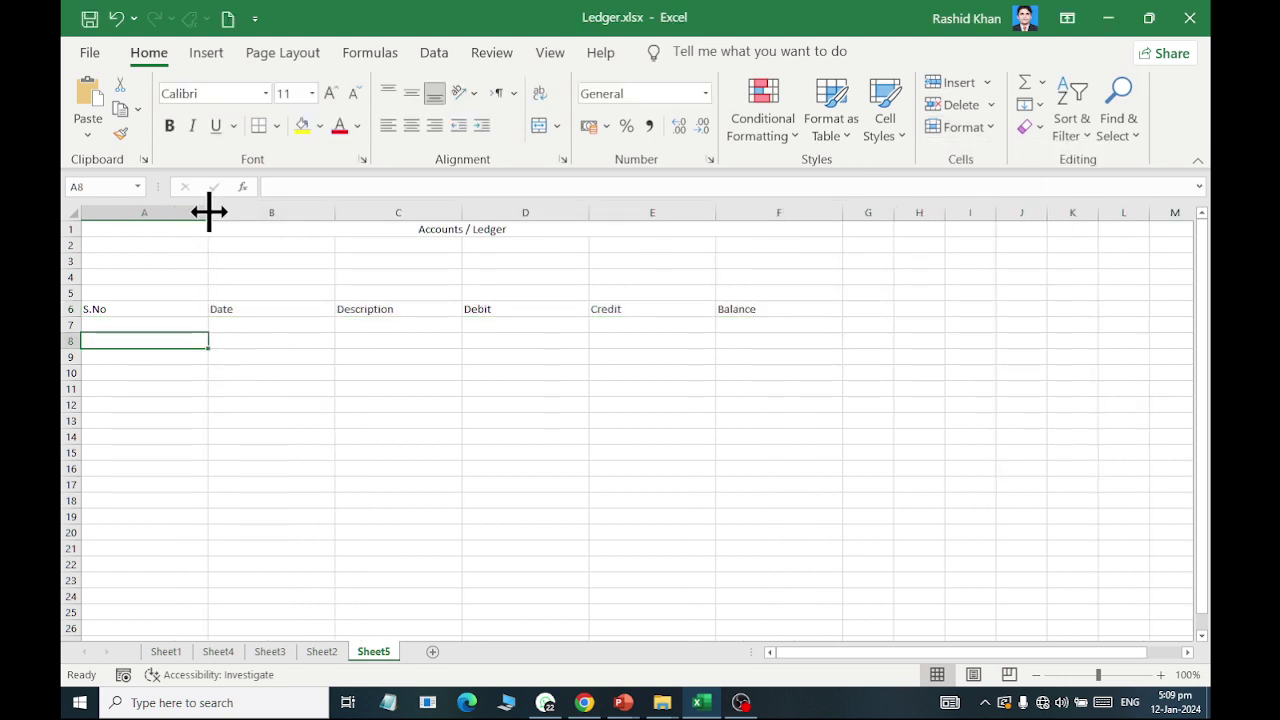
left_click_drag(208, 211, 142, 211)
mouse_move(106, 325)
left_mouse_down()
mouse_move(705, 313)
mouse_move(105, 309)
left_mouse_up()
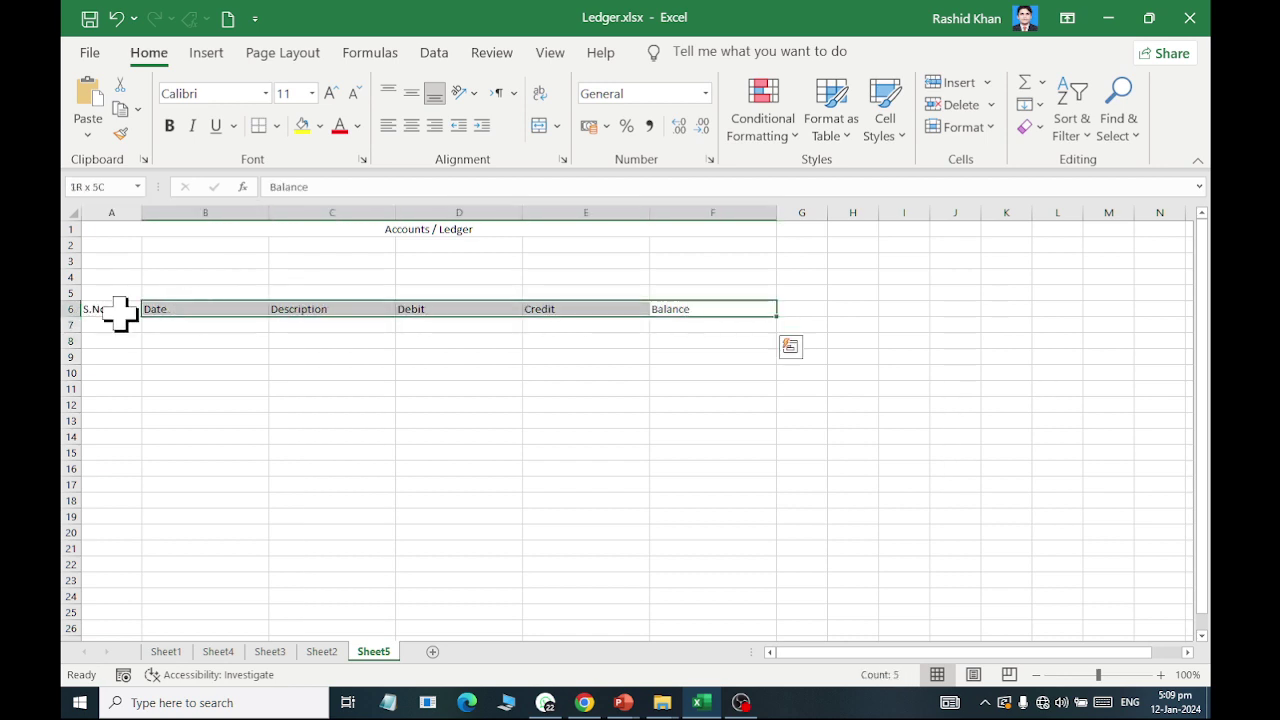
- Style the row-6 headers as Heading 1, centred both ways, in a taller row
left_click(884, 132)
left_click(575, 350)
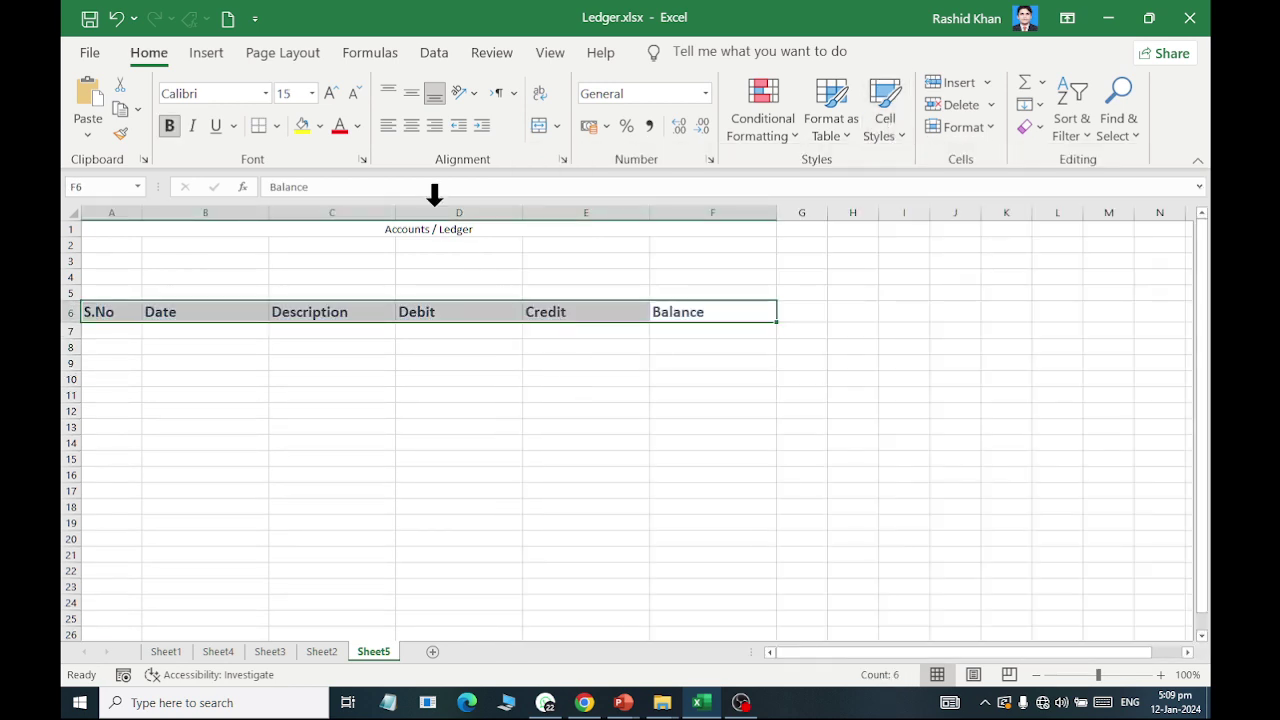
left_click(411, 125)
left_click(411, 93)
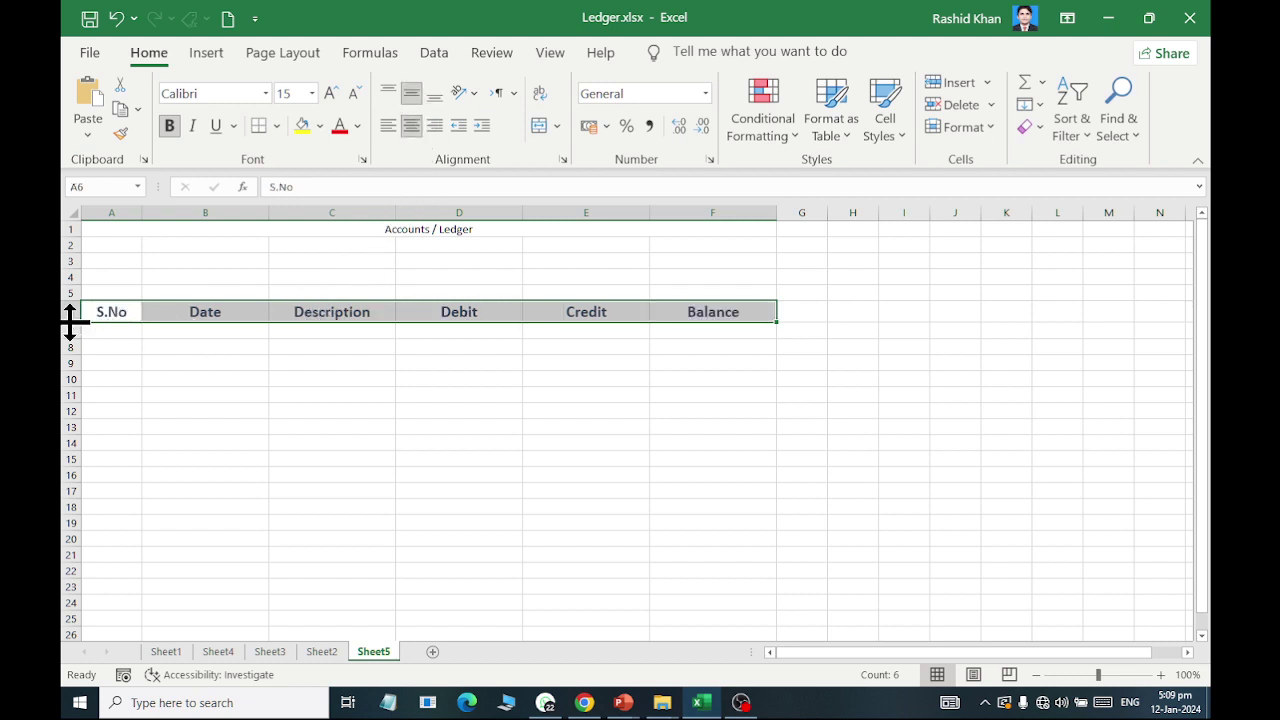
left_click_drag(70, 321, 70, 342)
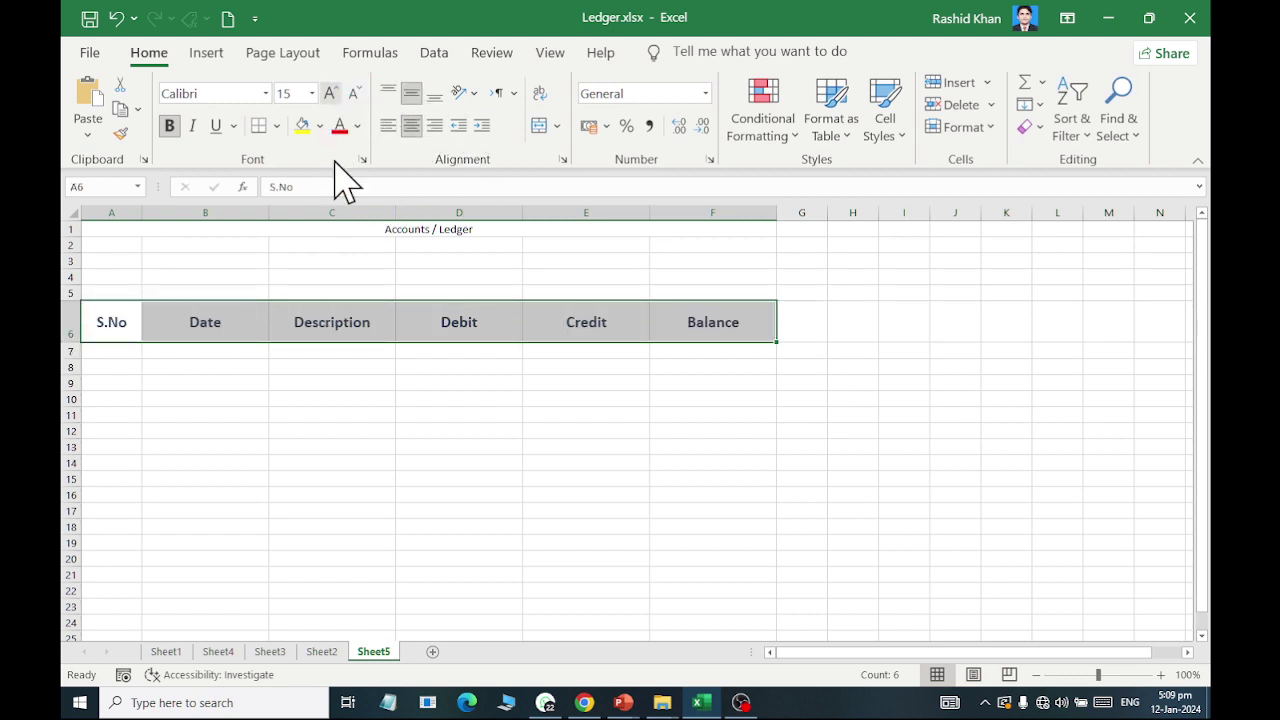
- Give the title the Title style, bold, size 22, middle-aligned in a taller row
left_click(343, 231)
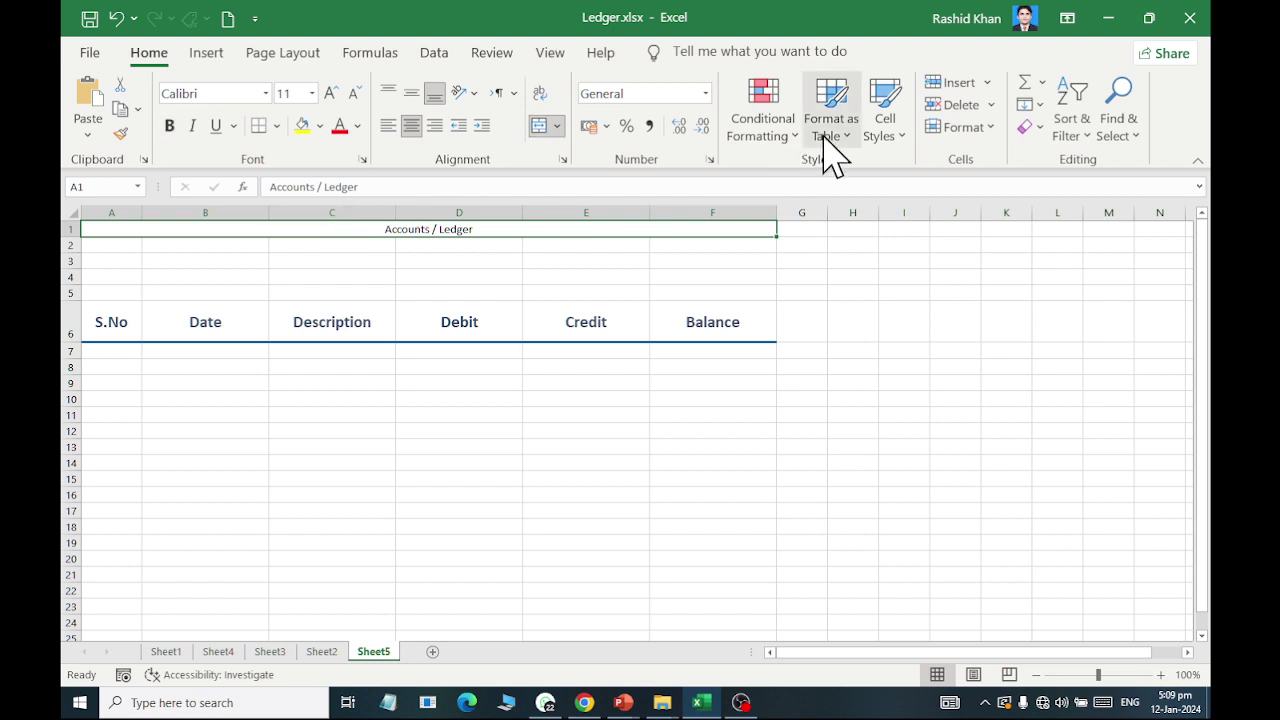
left_click(880, 128)
left_click(995, 348)
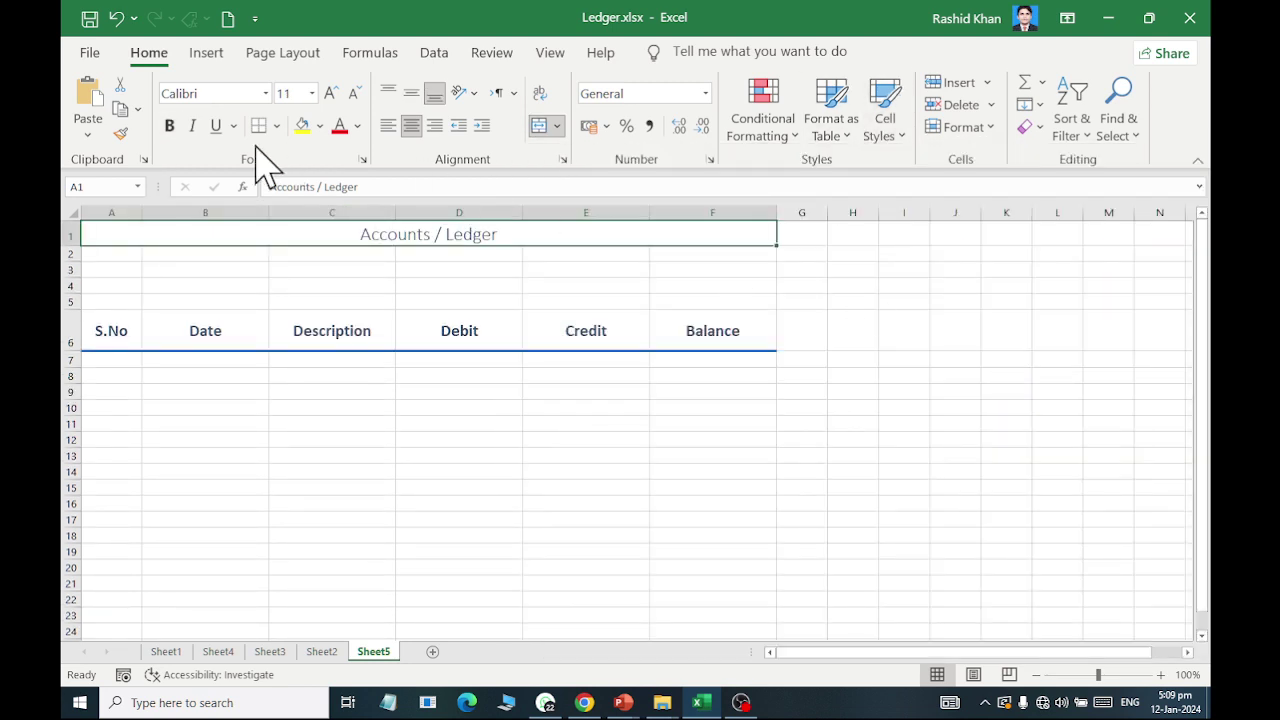
left_click(169, 125)
left_click(330, 93)
left_click(330, 93)
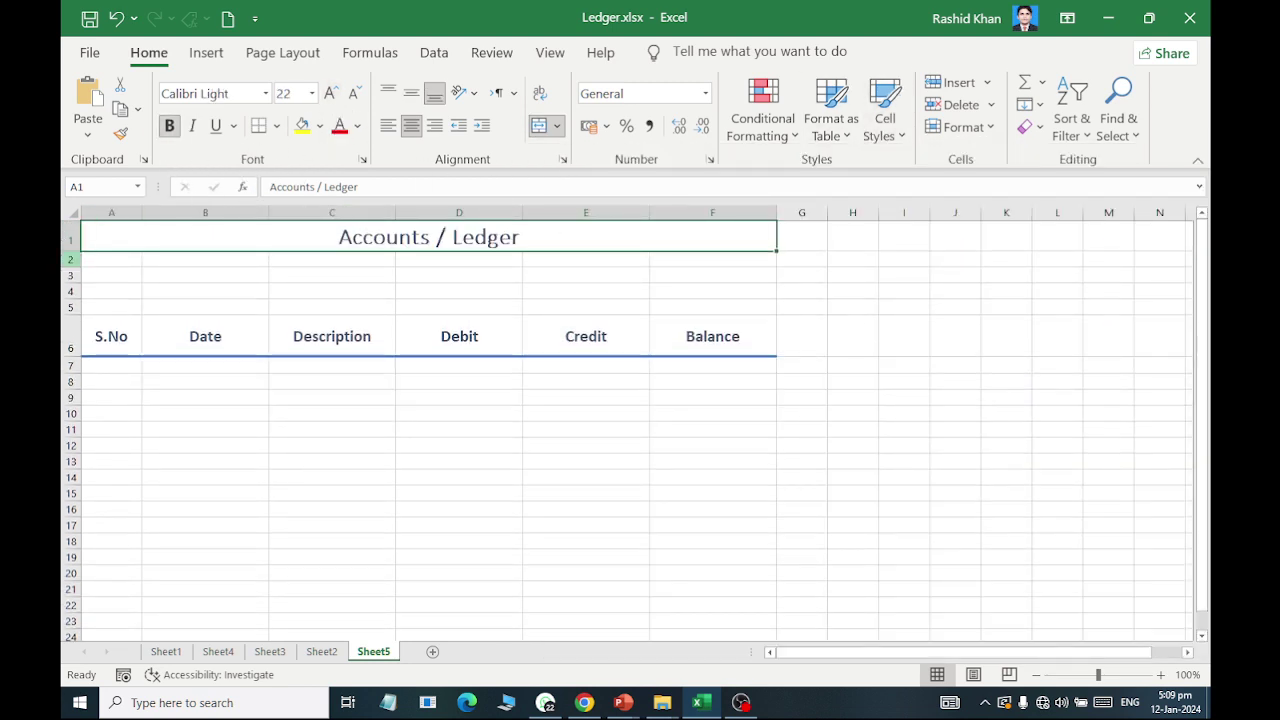
left_click_drag(71, 252, 71, 272)
left_click(411, 93)
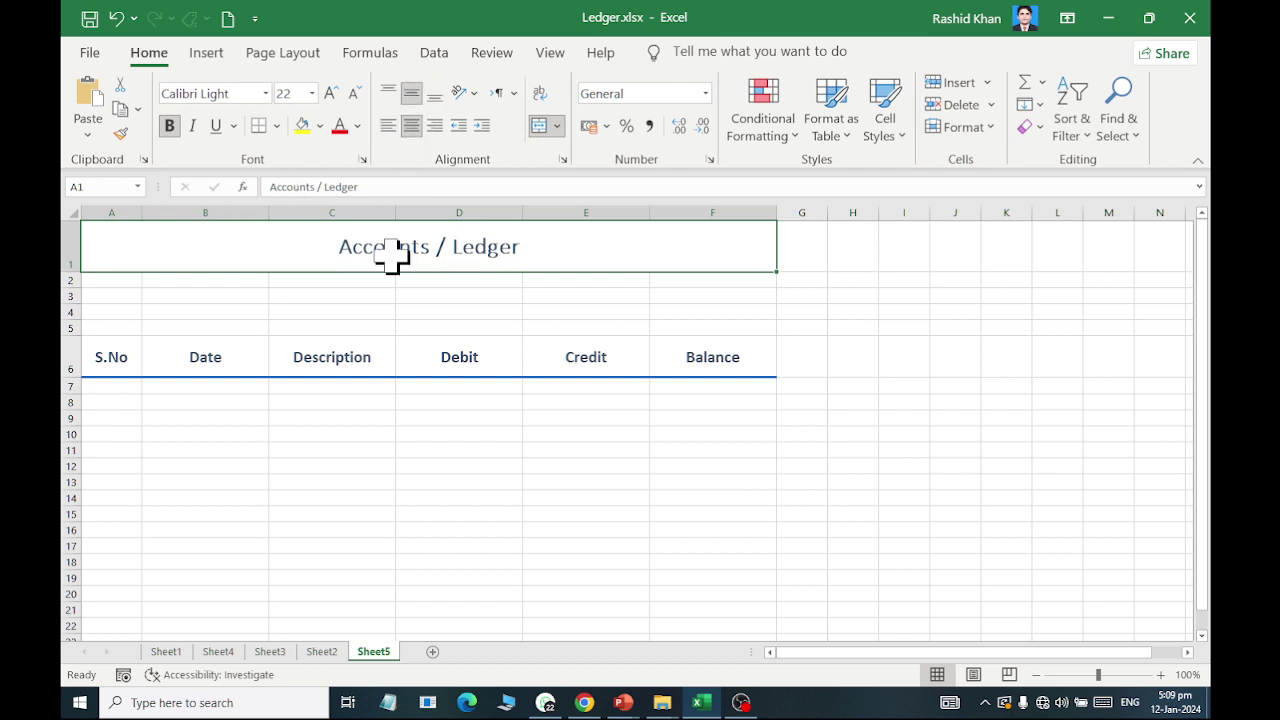
left_click(385, 280)
left_click_drag(100, 360, 700, 355)
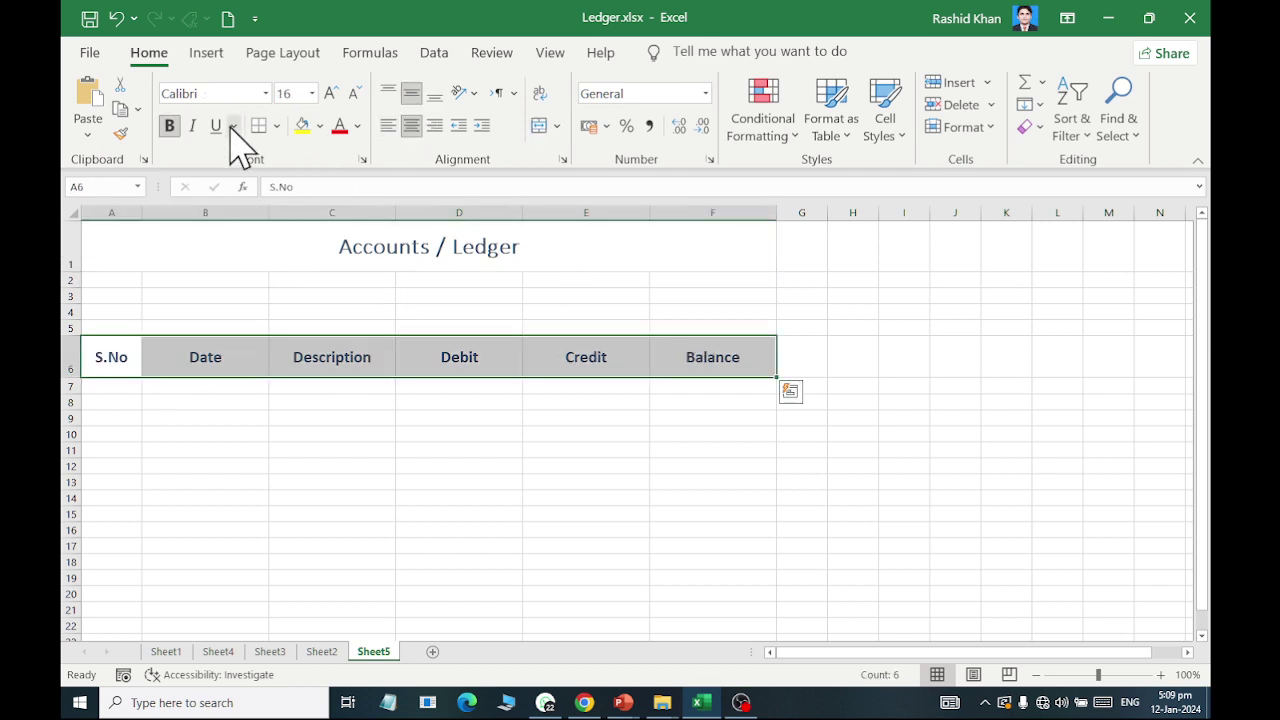
- Give the header cells A6:F6 all borders plus a thick outside border
left_click(276, 126)
left_click(284, 317)
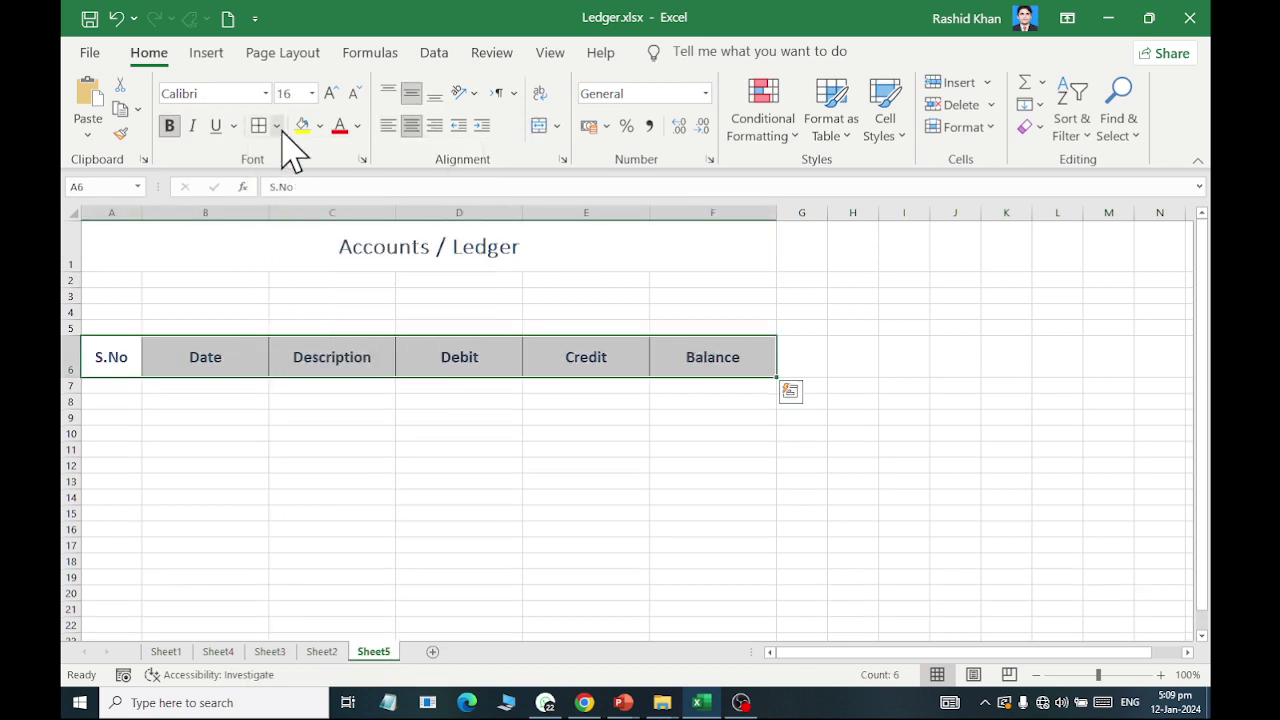
left_click(276, 126)
left_click(290, 374)
- Widen the Date and Description columns to fit their content
left_click(251, 357)
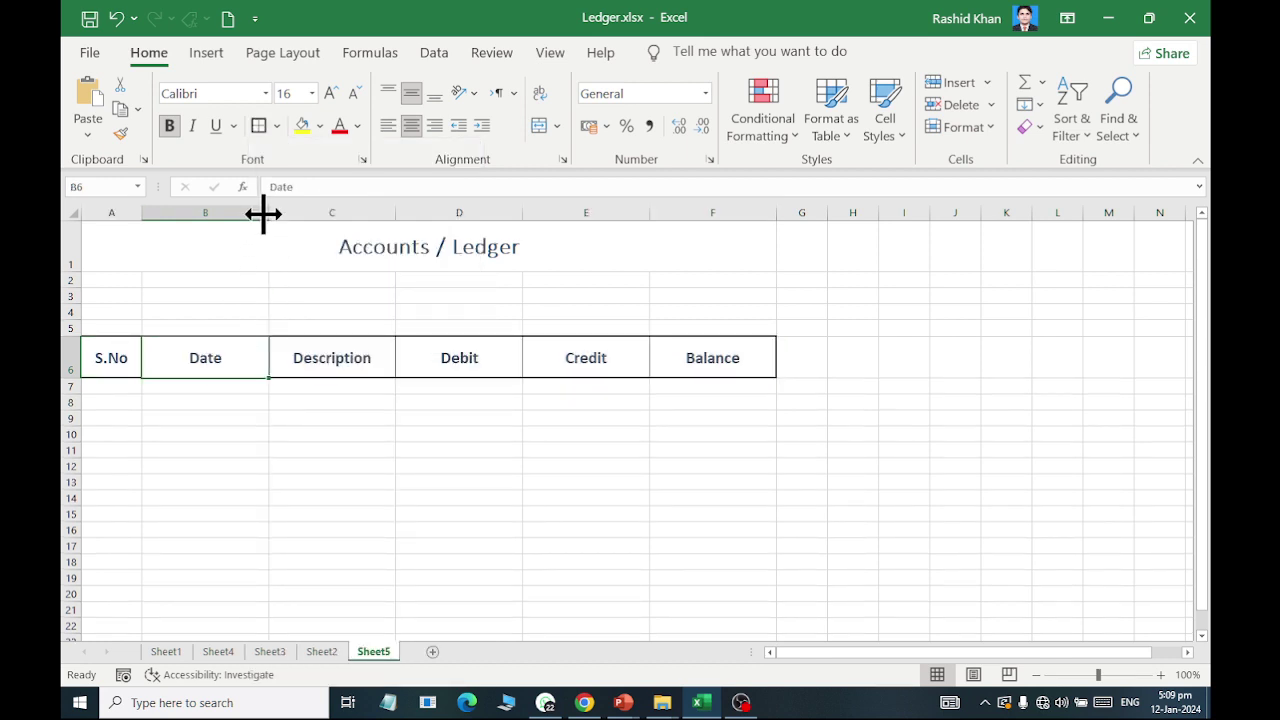
left_click_drag(263, 213, 336, 213)
left_click_drag(463, 213, 552, 213)
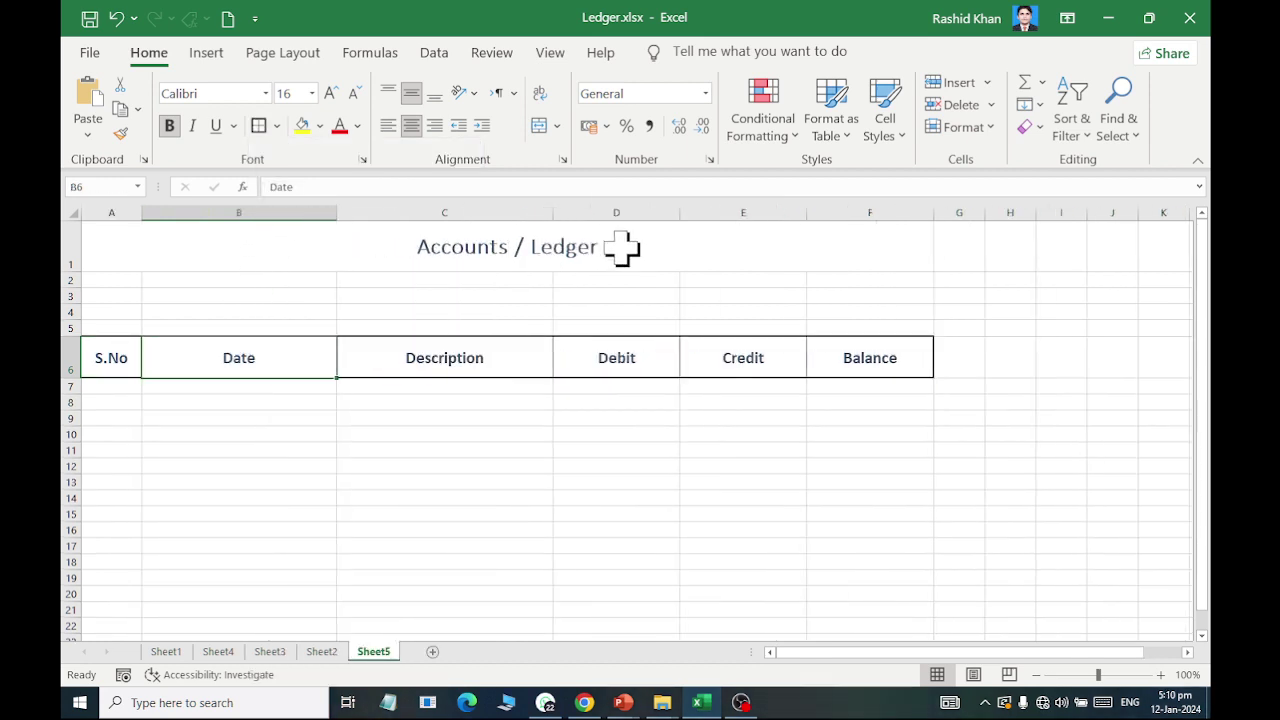
left_click(650, 357)
left_click_drag(337, 213, 317, 213)
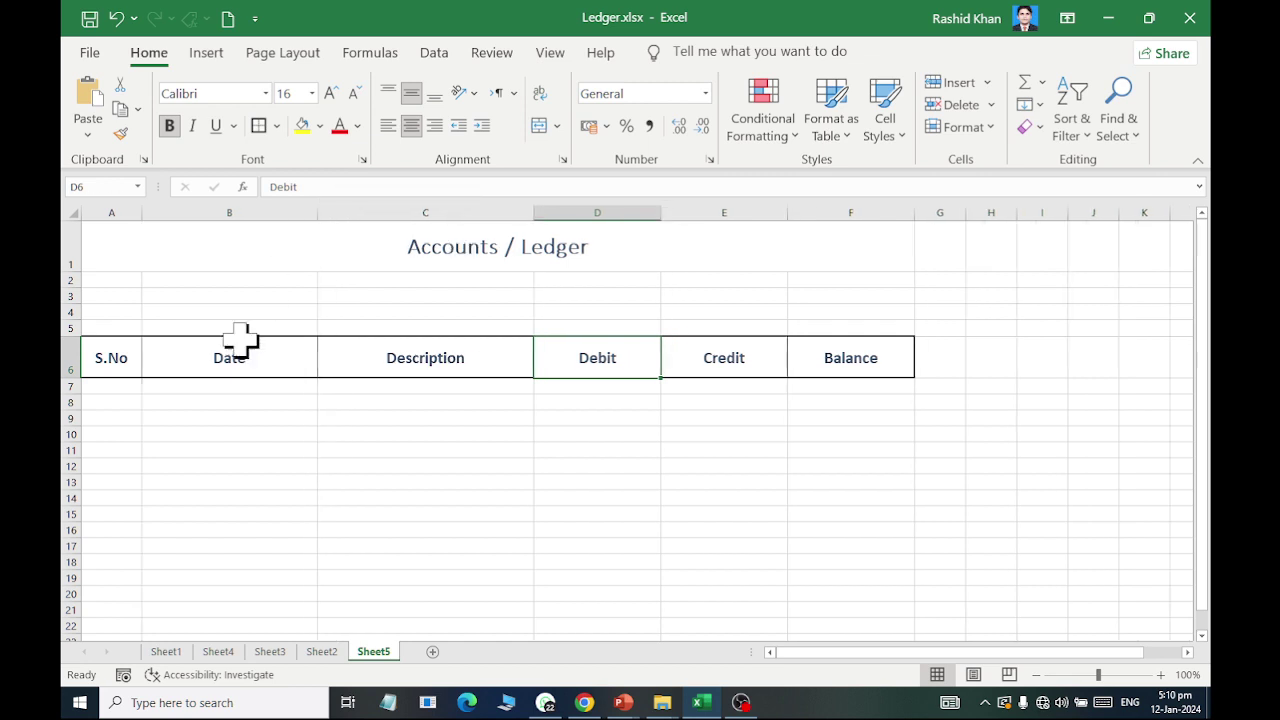
- Enter 1 as the first serial number in A7
left_click(191, 489)
left_click(108, 388)
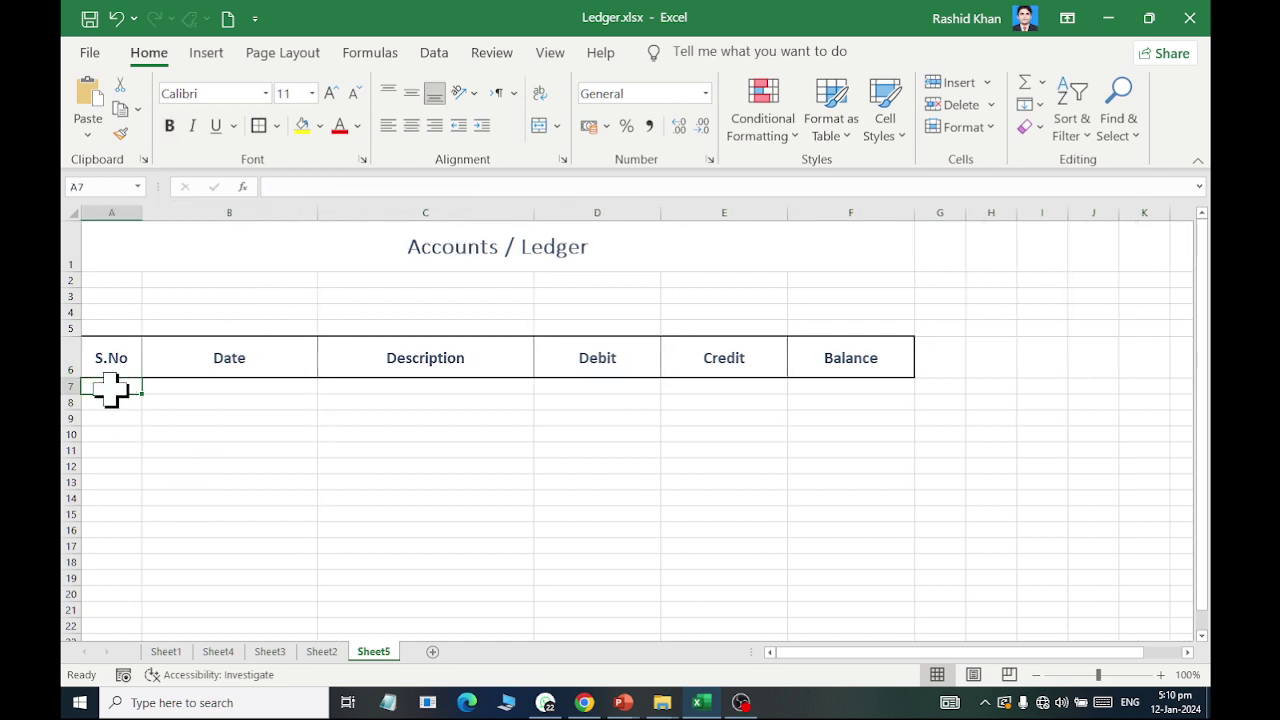
type("1")
key("ctrl+Return")
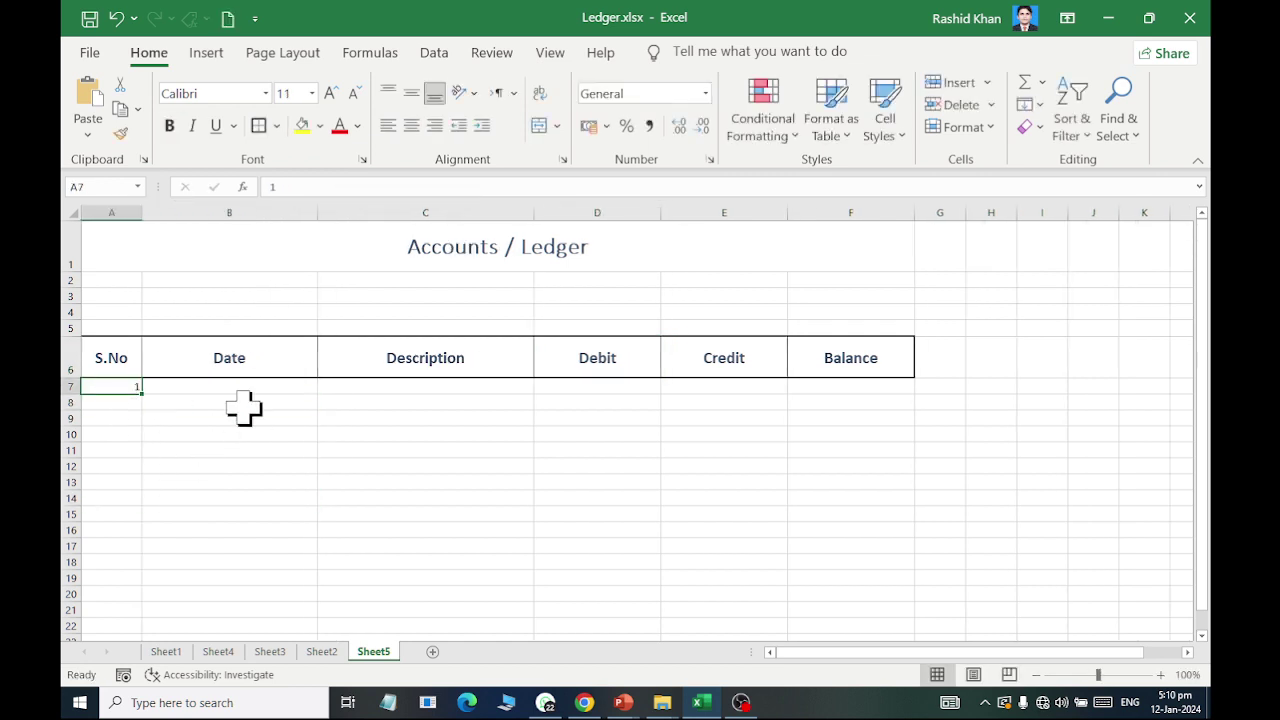
- Fill a column series from A7 with step 1 and stop value 100
left_click(1032, 104)
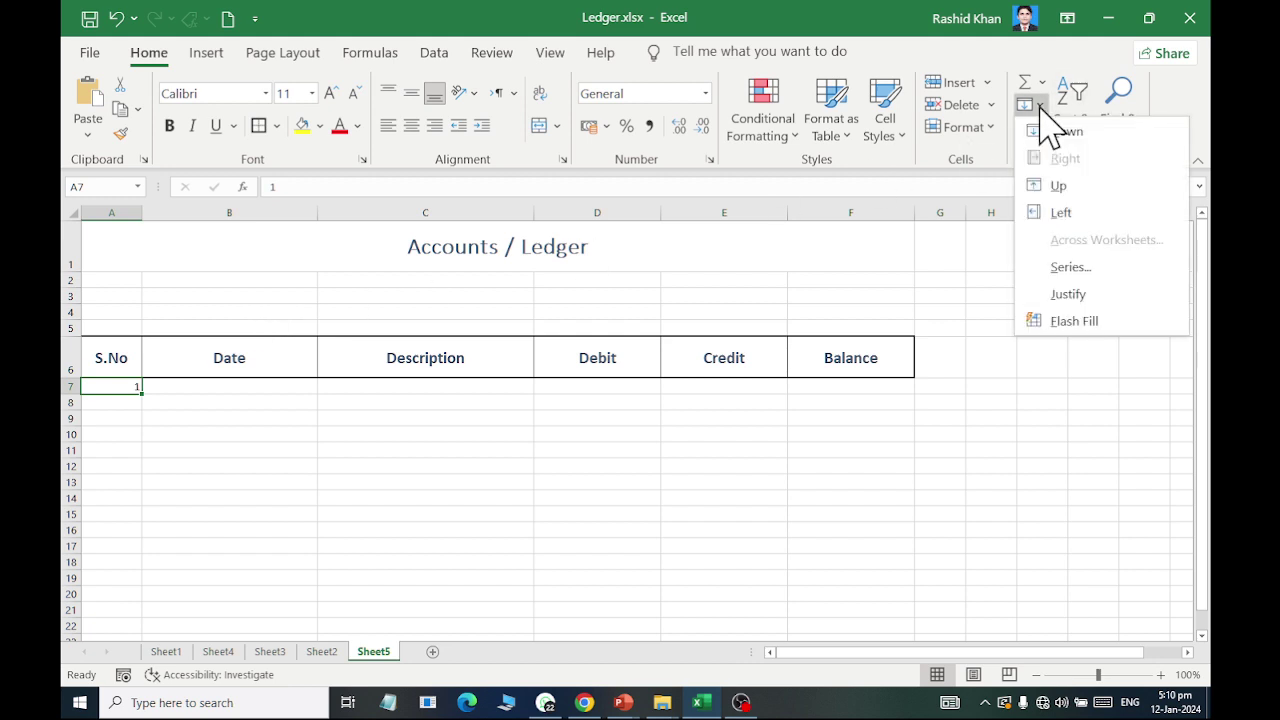
left_click(1062, 267)
left_click(684, 277)
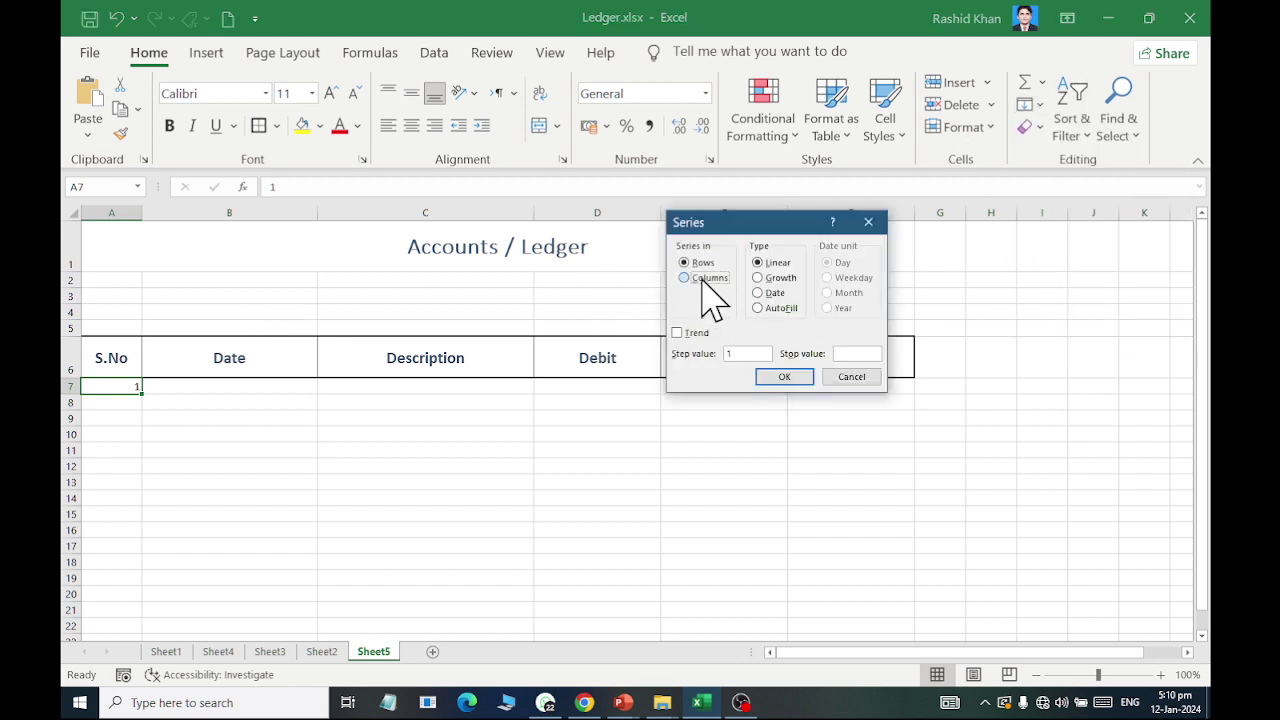
left_click(845, 354)
type("0")
key("Return")
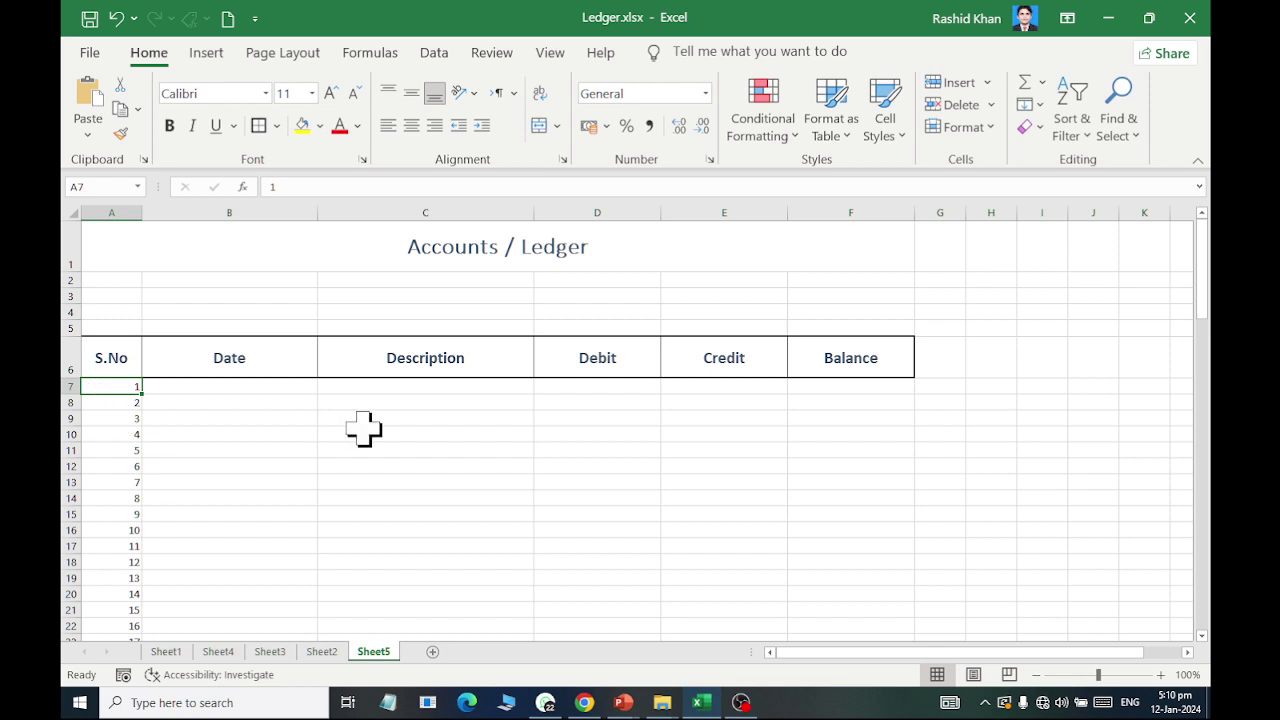
key("shift+Down")
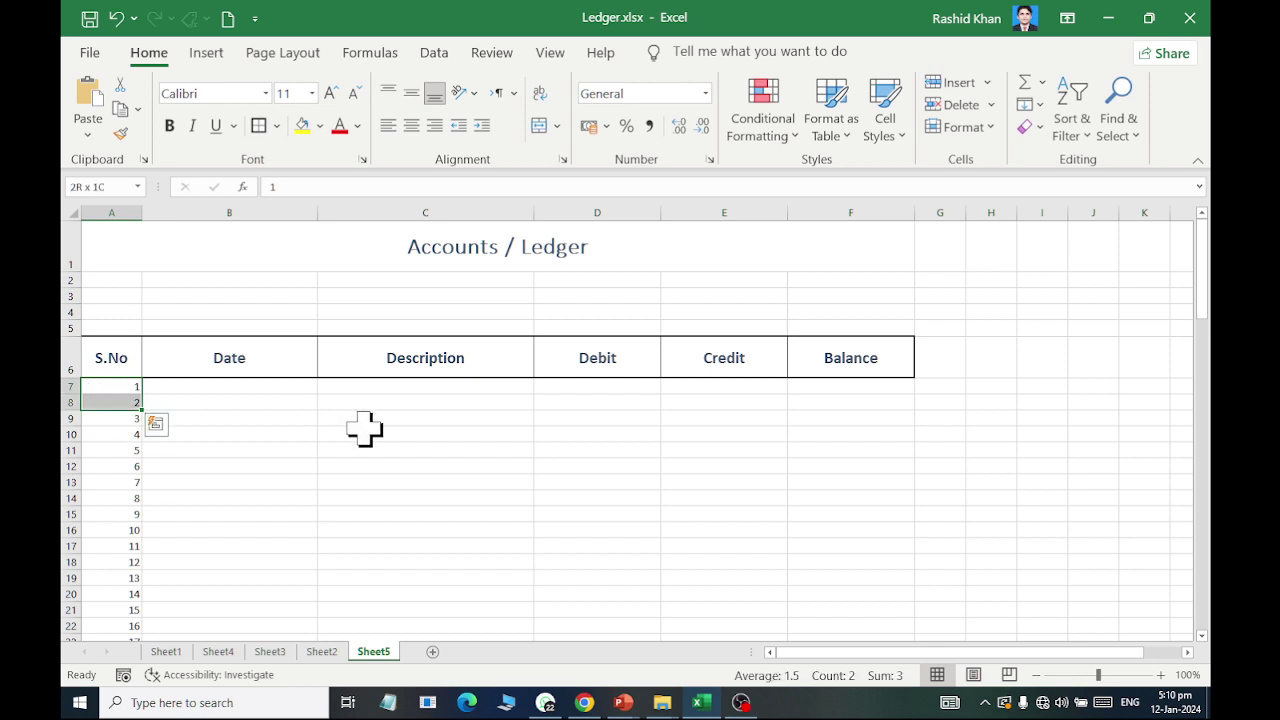
- Select the table body A7:F106, from serial number 1 through the Balance column
key("Up")
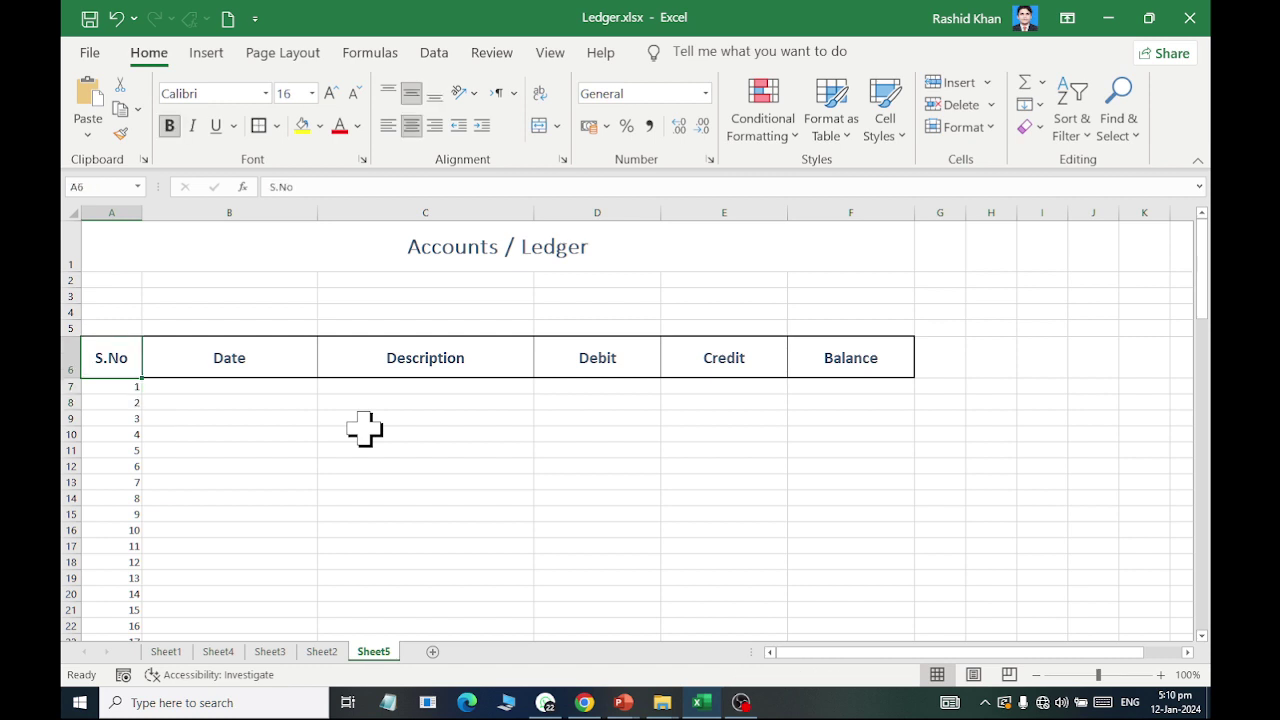
key("Down")
key("End")
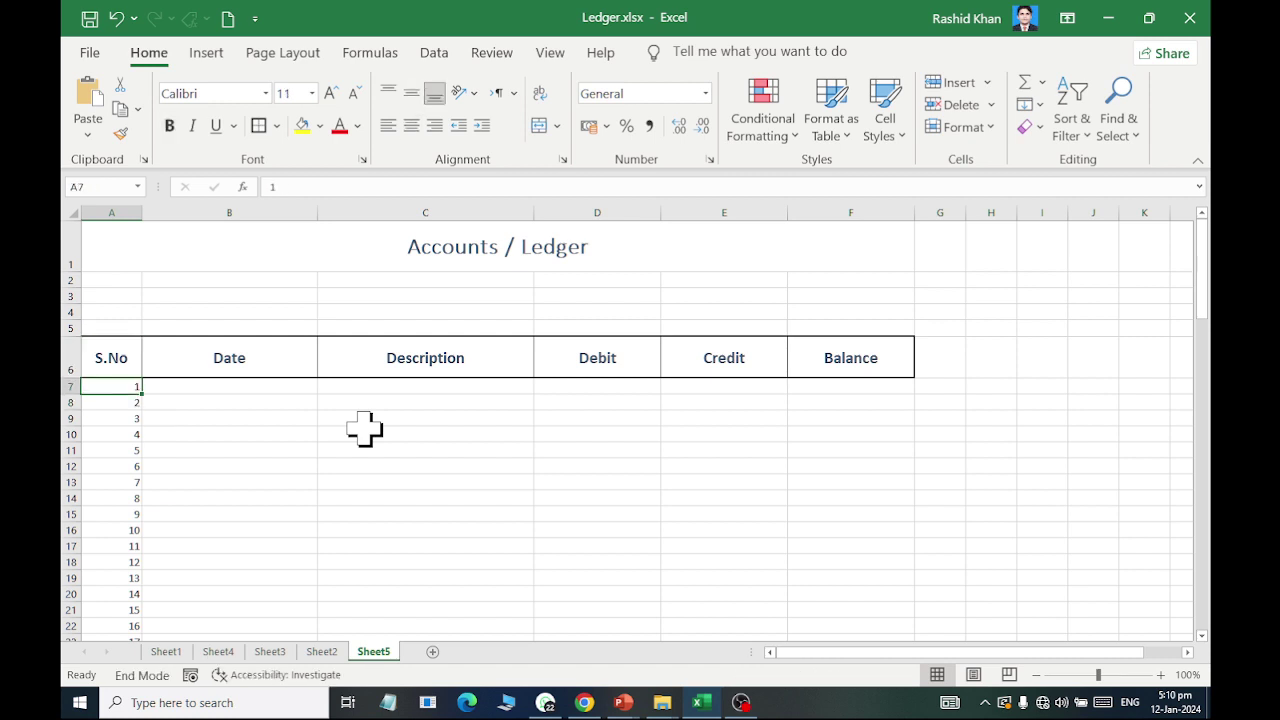
key("shift+Down")
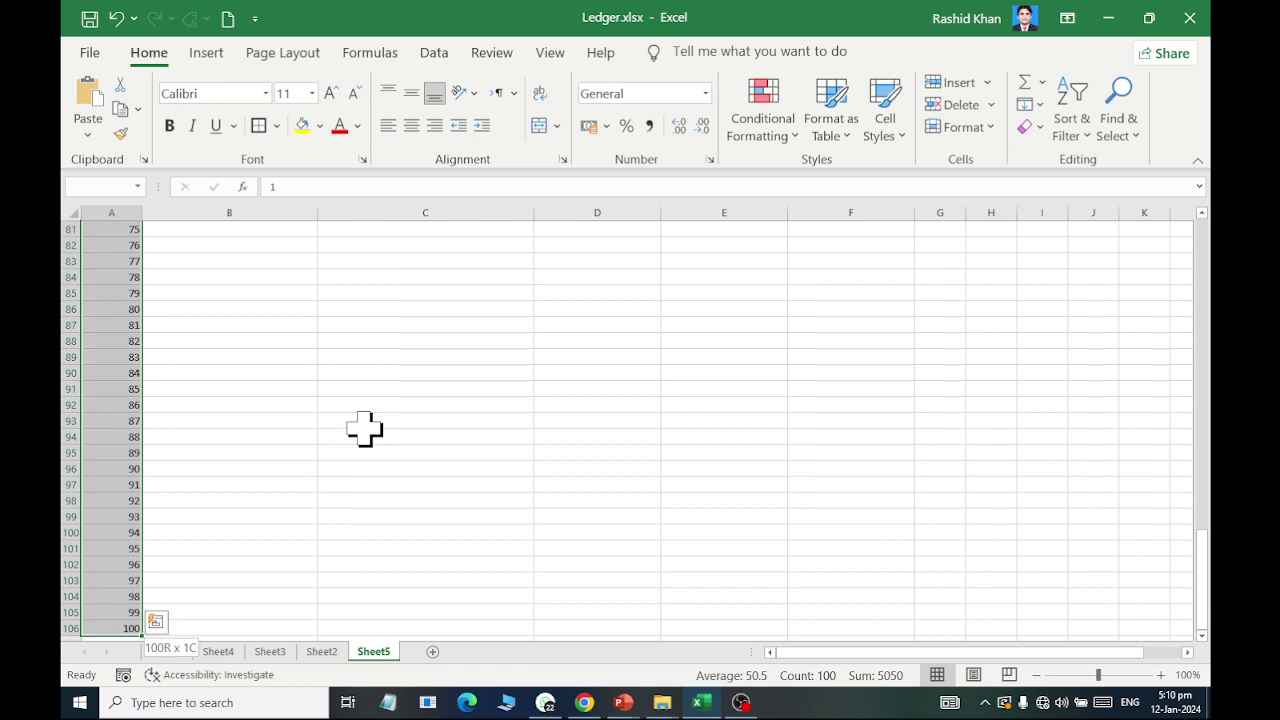
key("shift+Right")
key("shift+Right")
key("shift+Right")
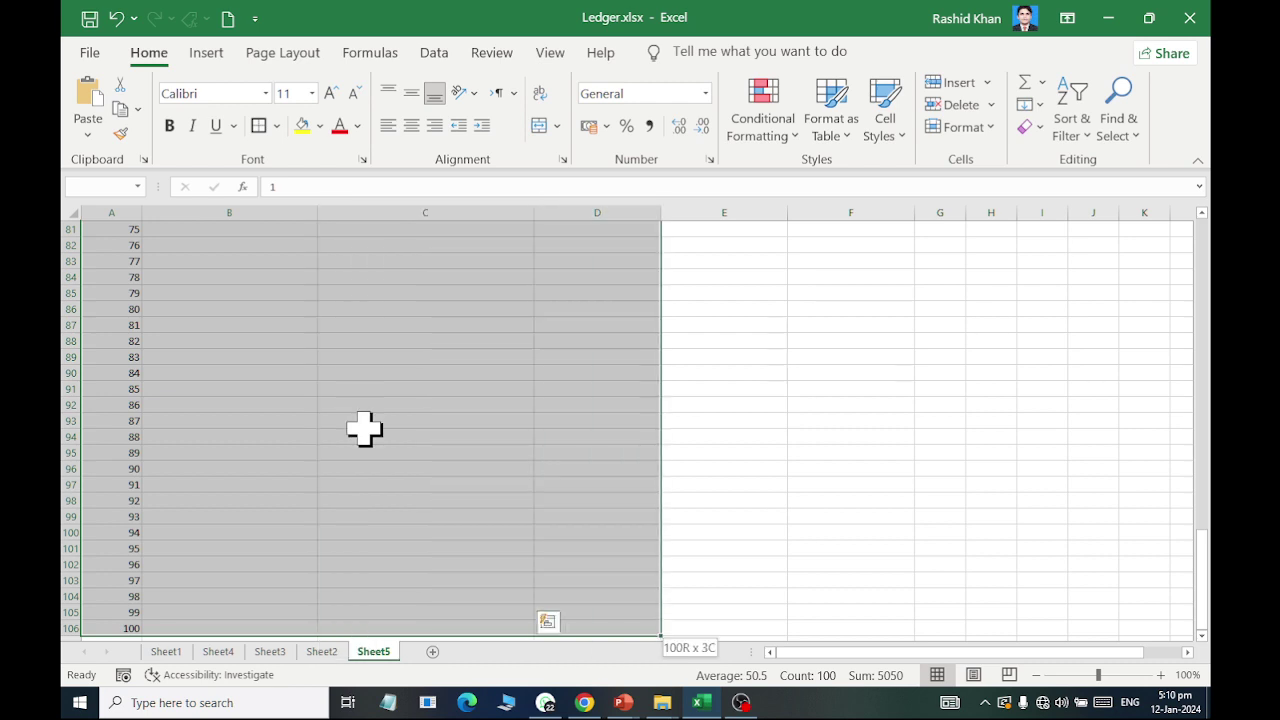
key("shift+Right")
key("shift+Right")
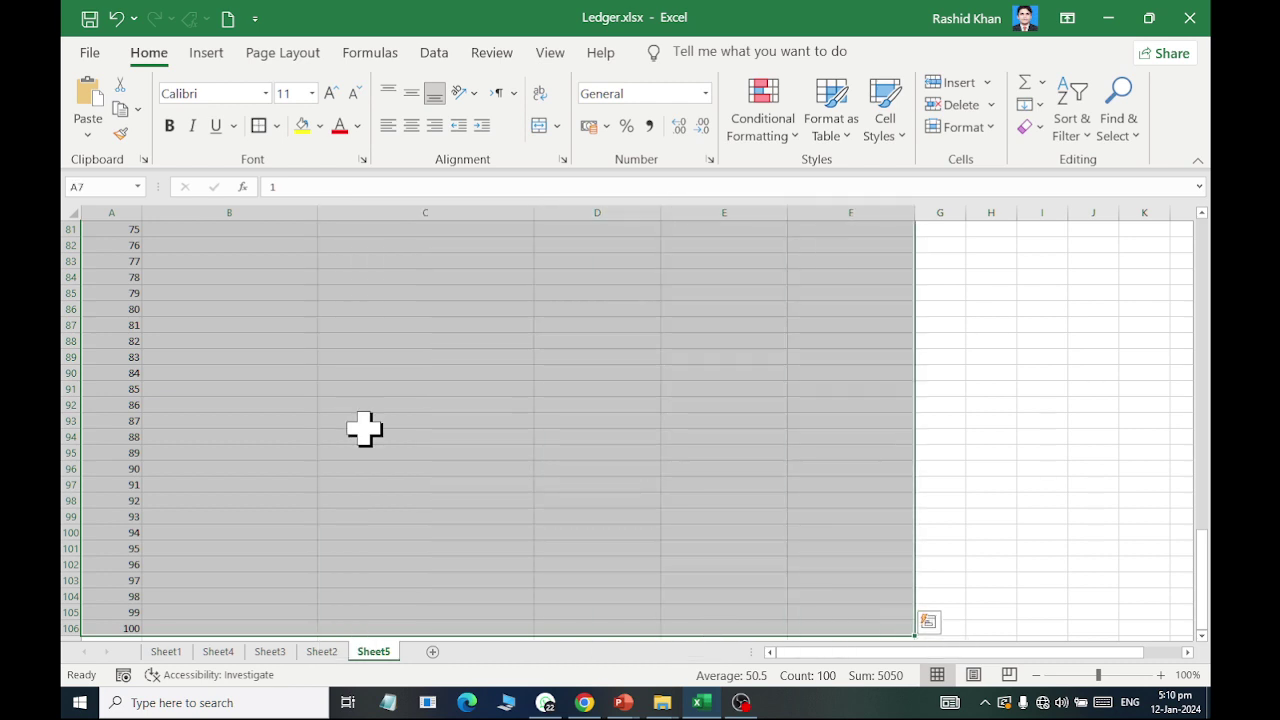
scroll(366, 440, "up", 8)
scroll(390, 449, "up", 9)
scroll(412, 447, "up", 7)
scroll(412, 447, "up", 3)
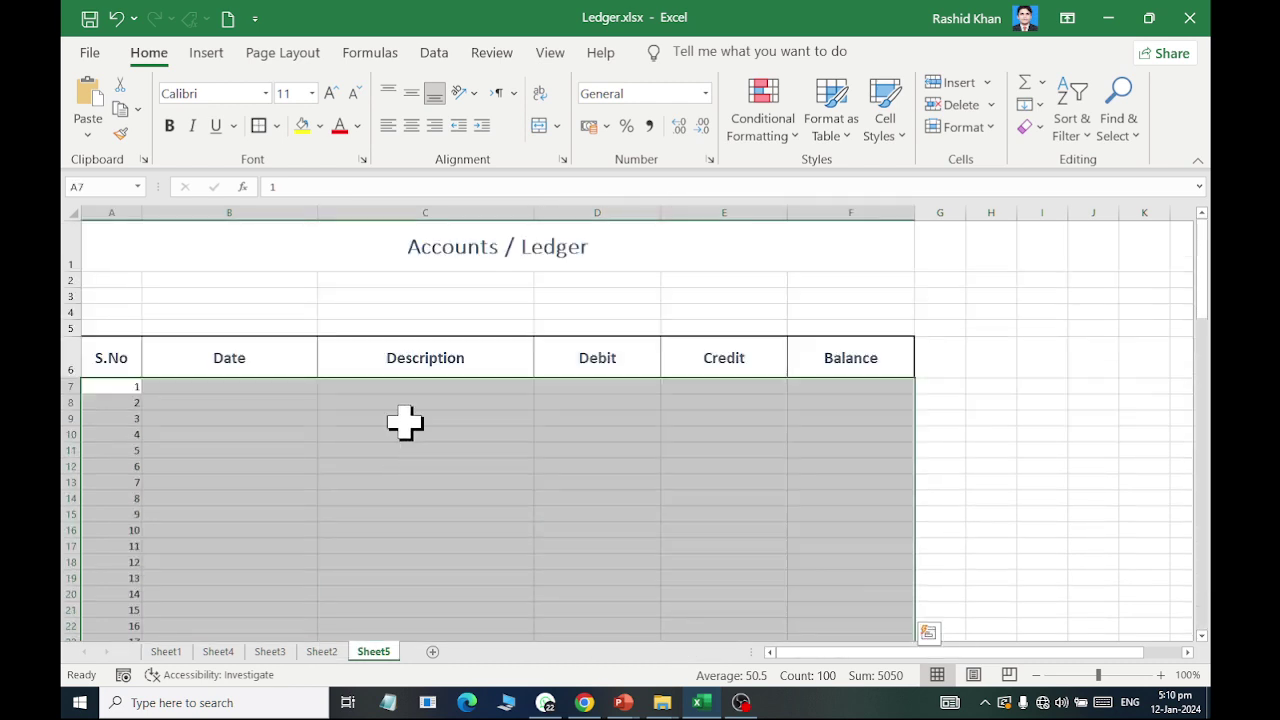
- Give the ledger body all borders, a thick outside border and font size 14
left_click(276, 125)
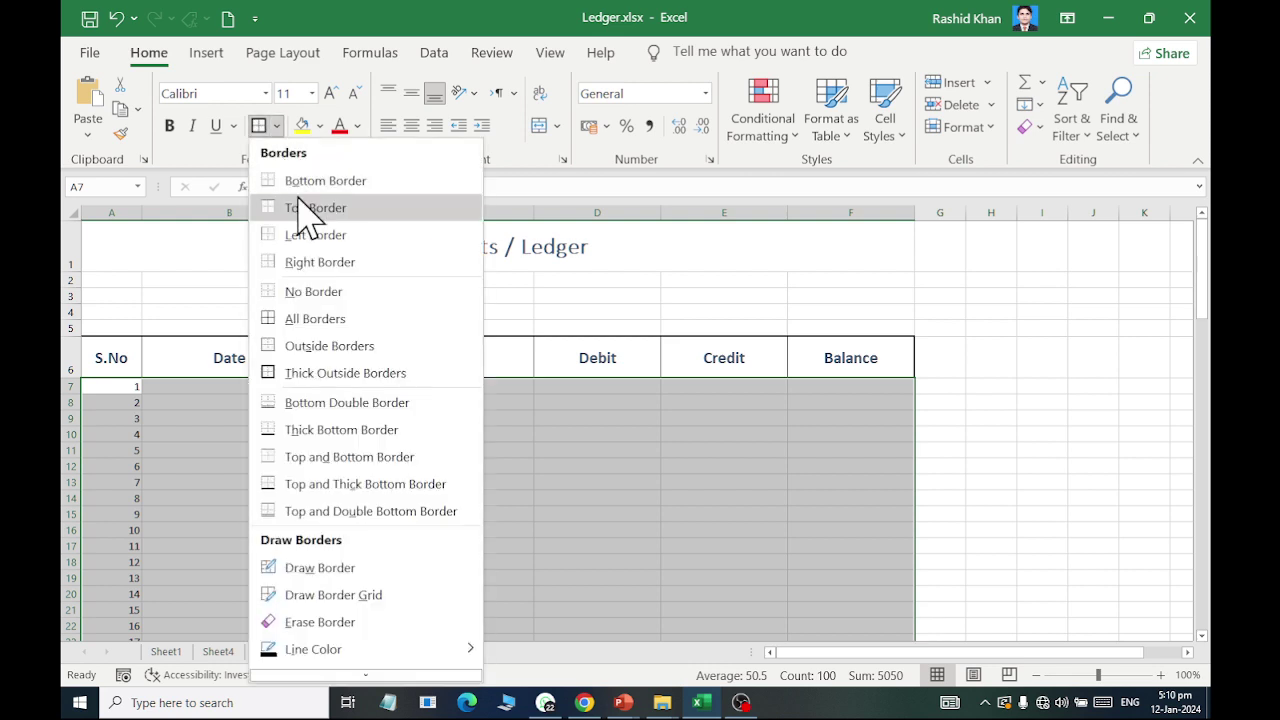
left_click(309, 318)
left_click(276, 125)
left_click(284, 373)
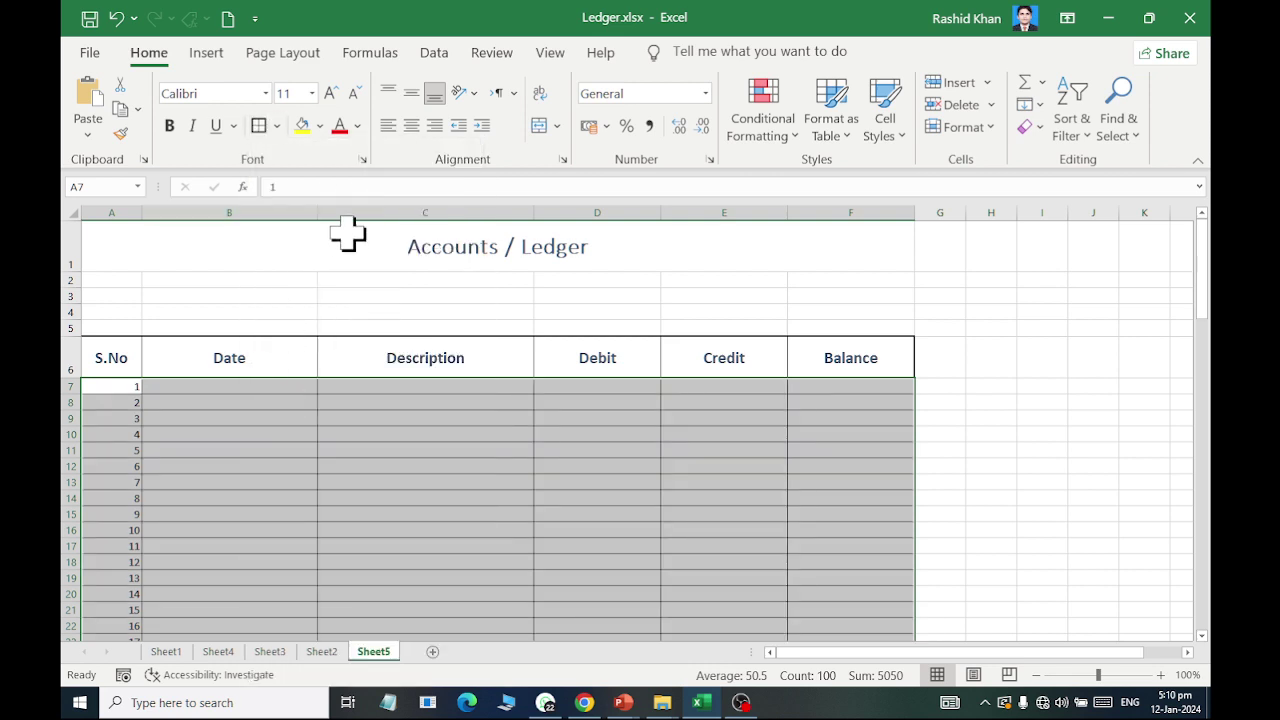
left_click(330, 93)
left_click(330, 93)
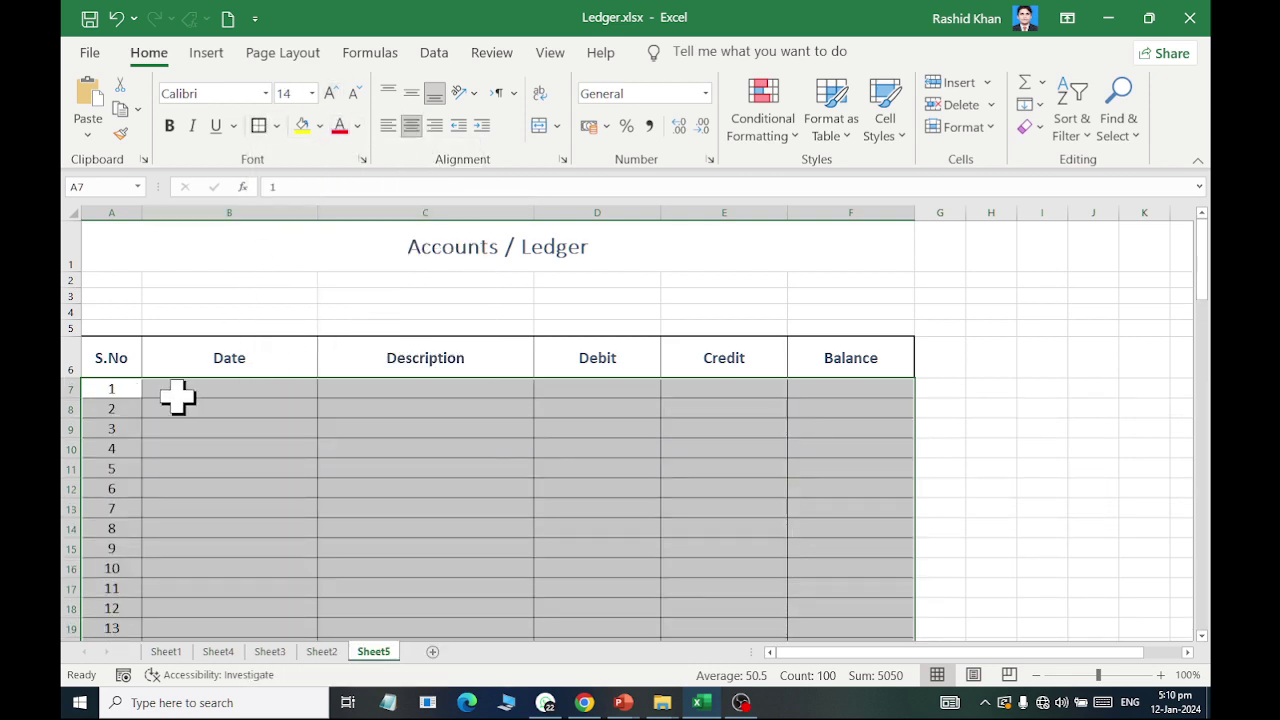
left_click(606, 392)
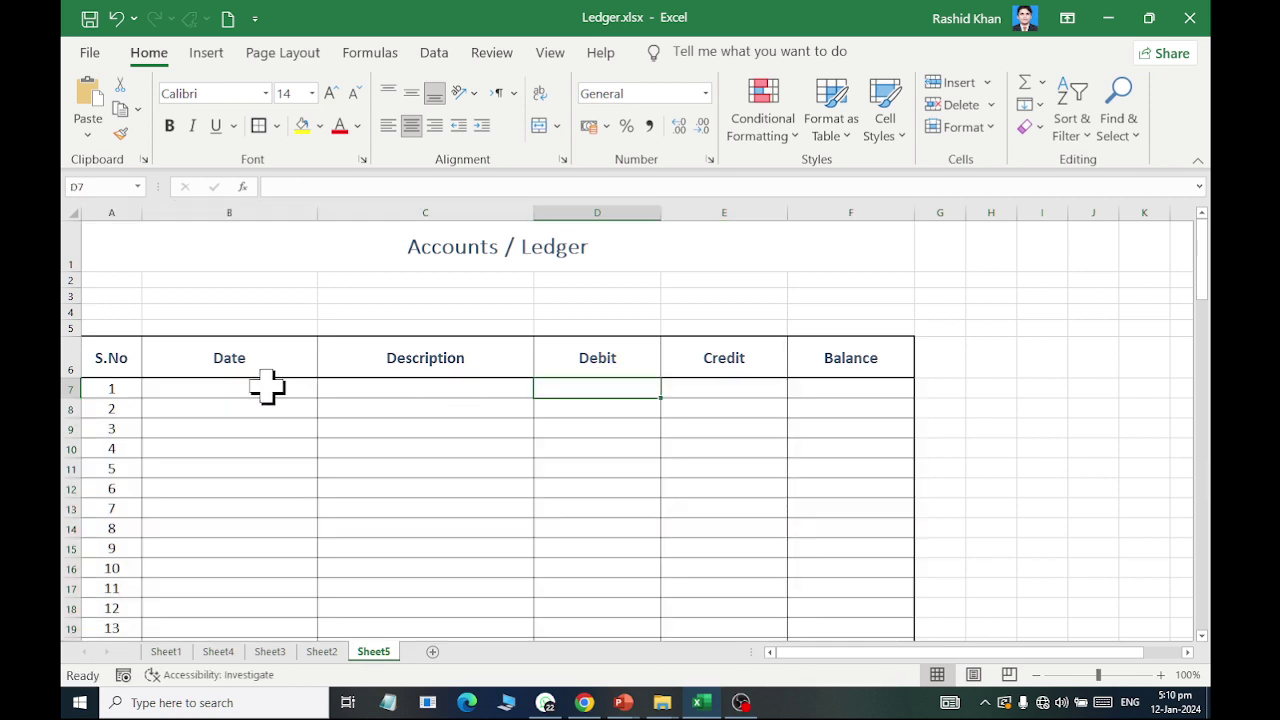
scroll(177, 390, "up", 2)
scroll(177, 390, "up", 1)
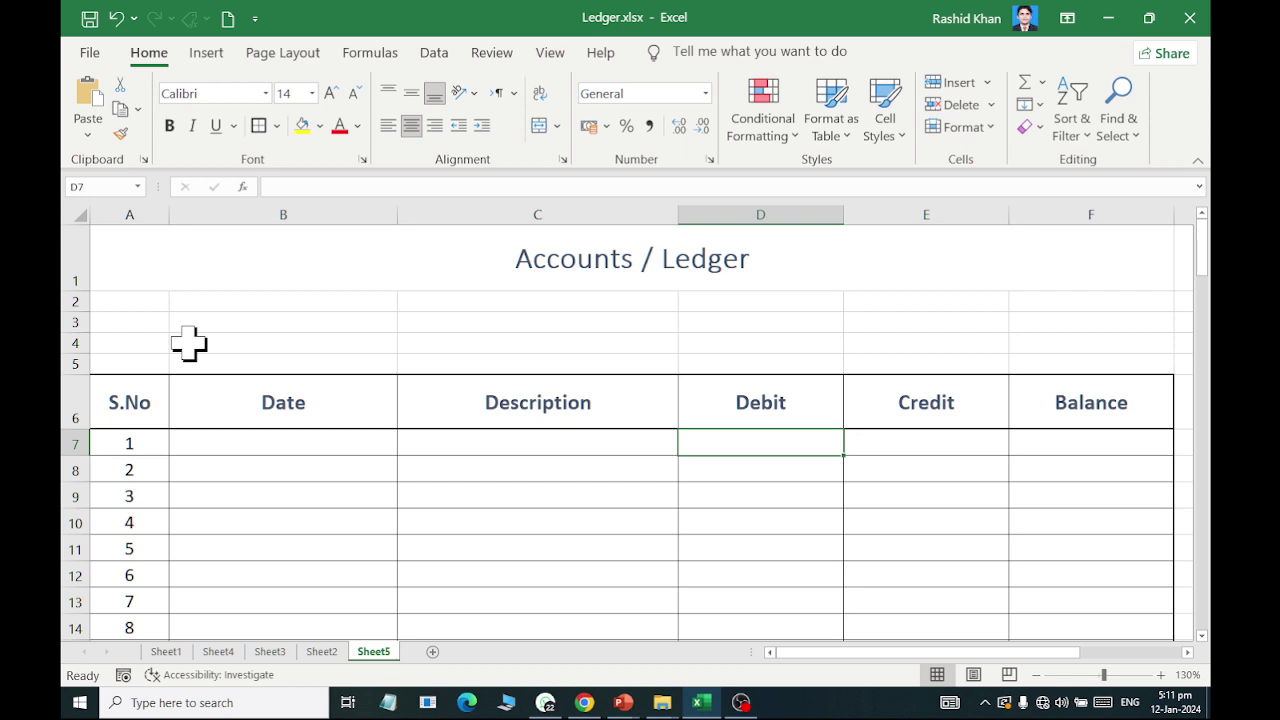
- Enter 12-01-2024 as the first entry date in cell B7
key("Right")
key("Down")
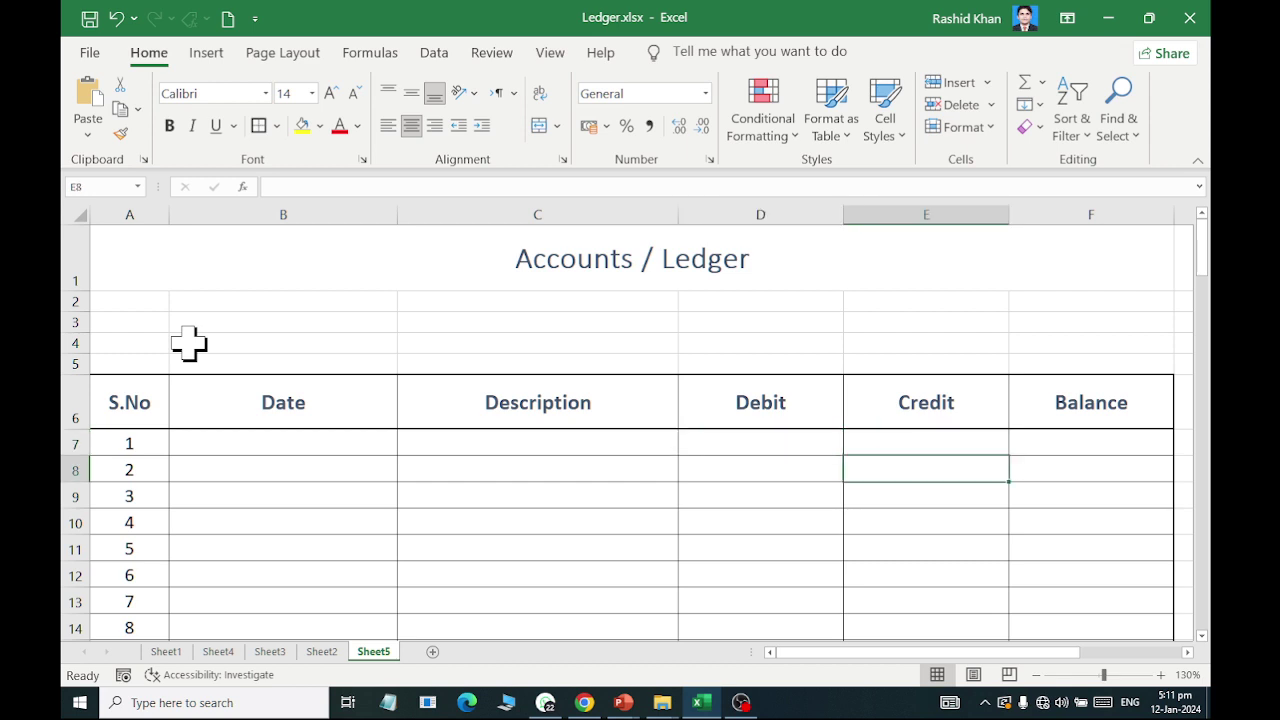
key("Left")
key("Down")
key("Down")
key("Up")
key("Up")
key("Left")
key("Left")
key("Left")
key("Up")
key("Right")
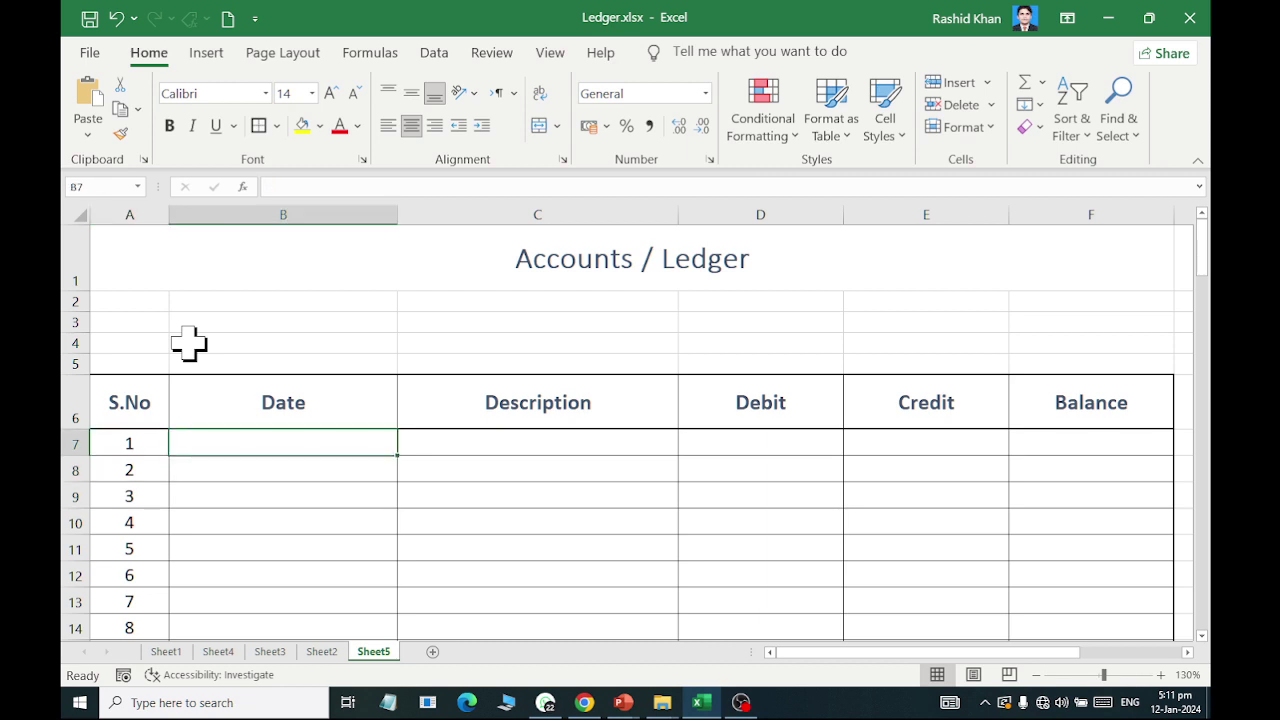
key("ctrl")
type("1")
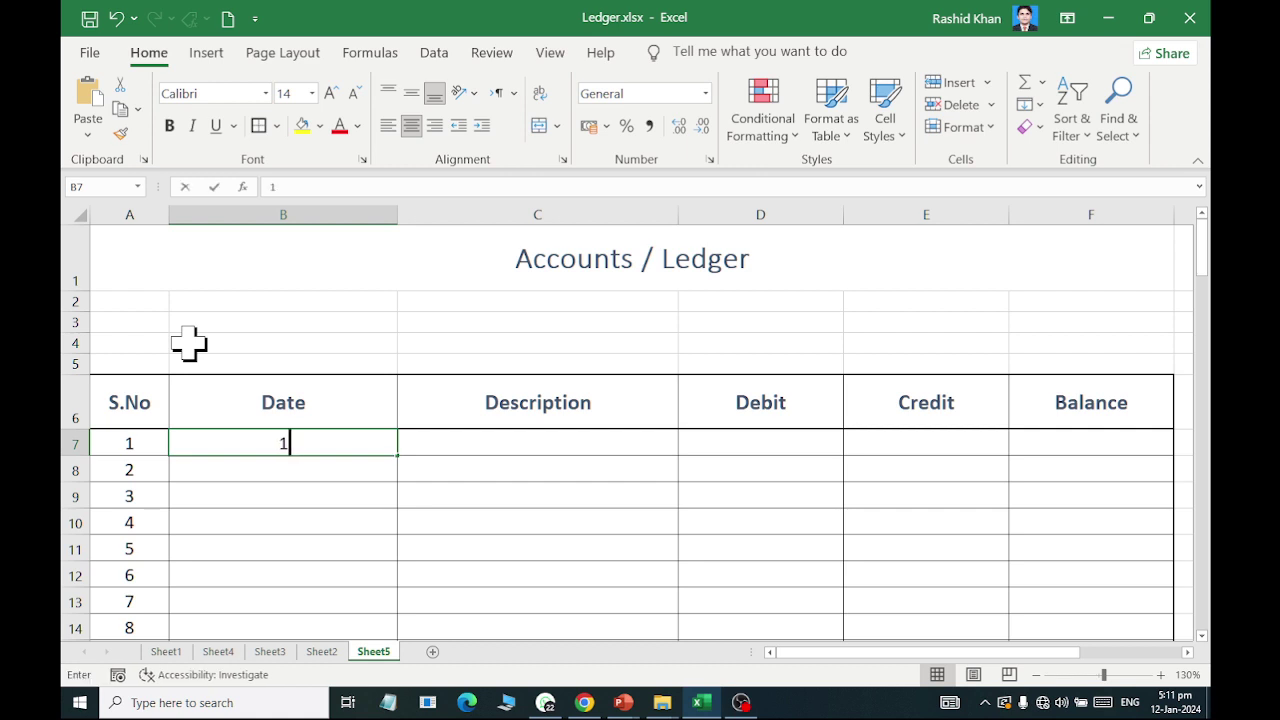
type("2/1/2024")
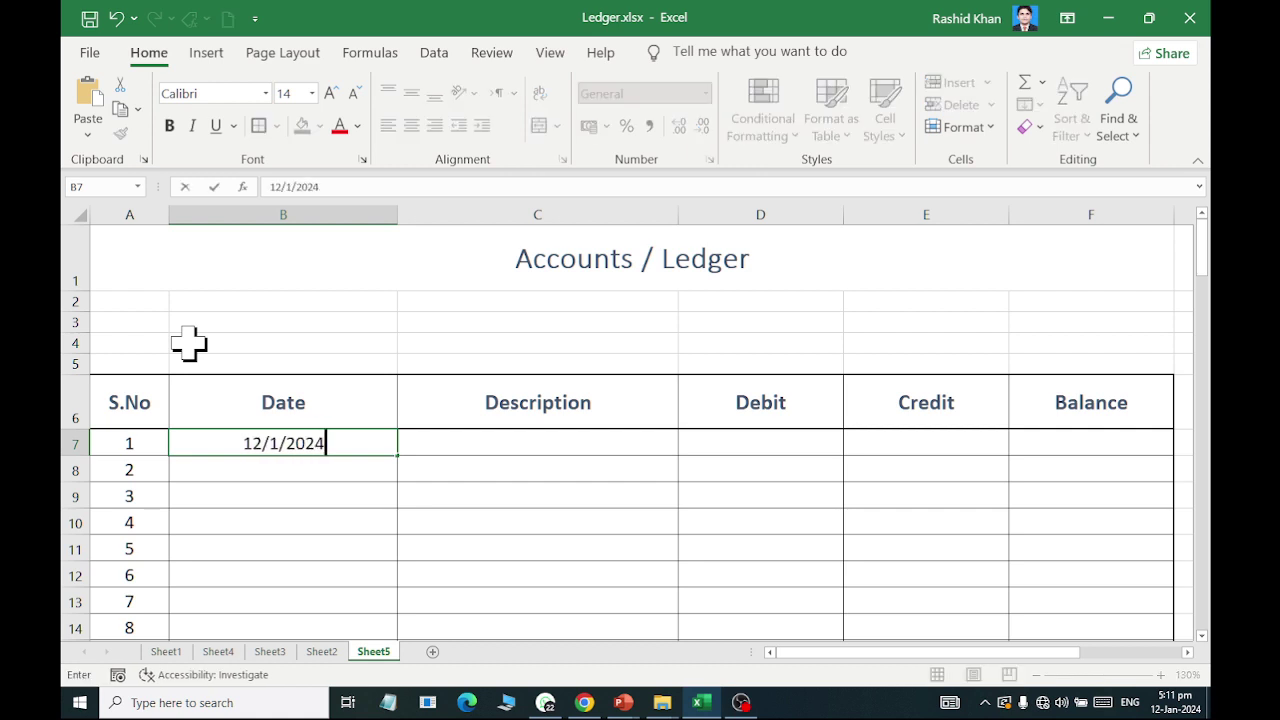
key("Escape")
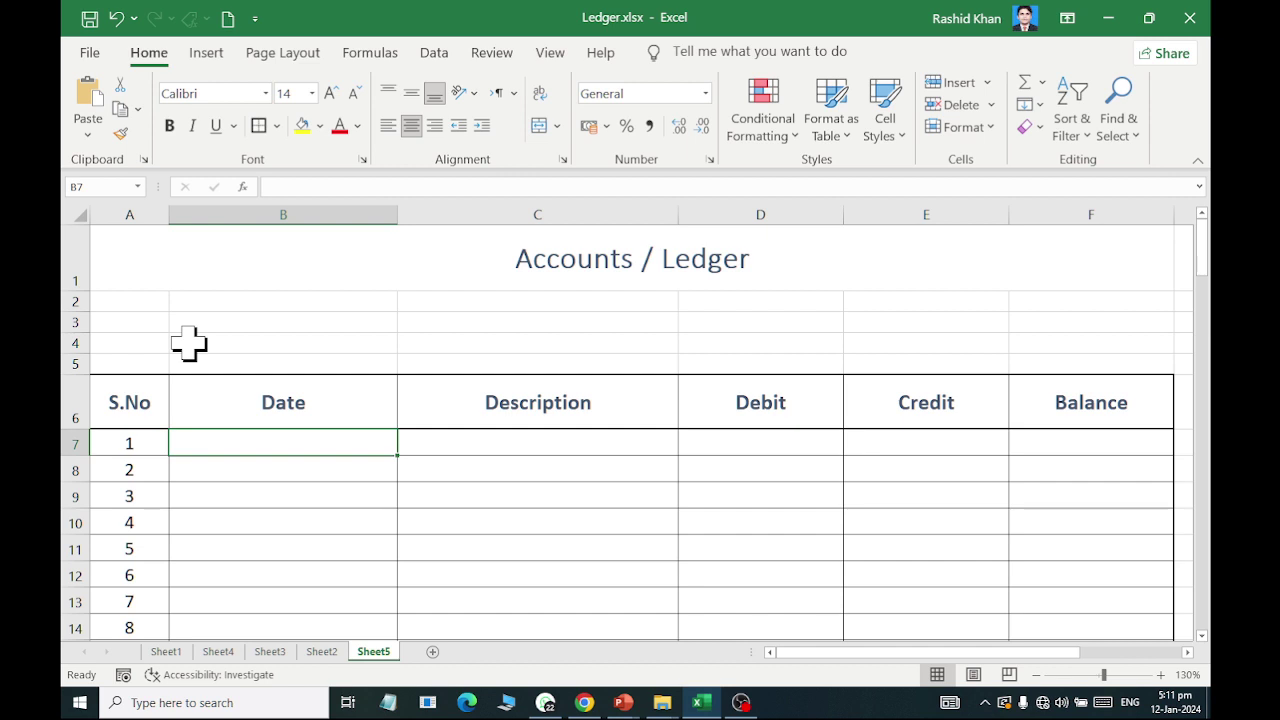
type("12-01-2024")
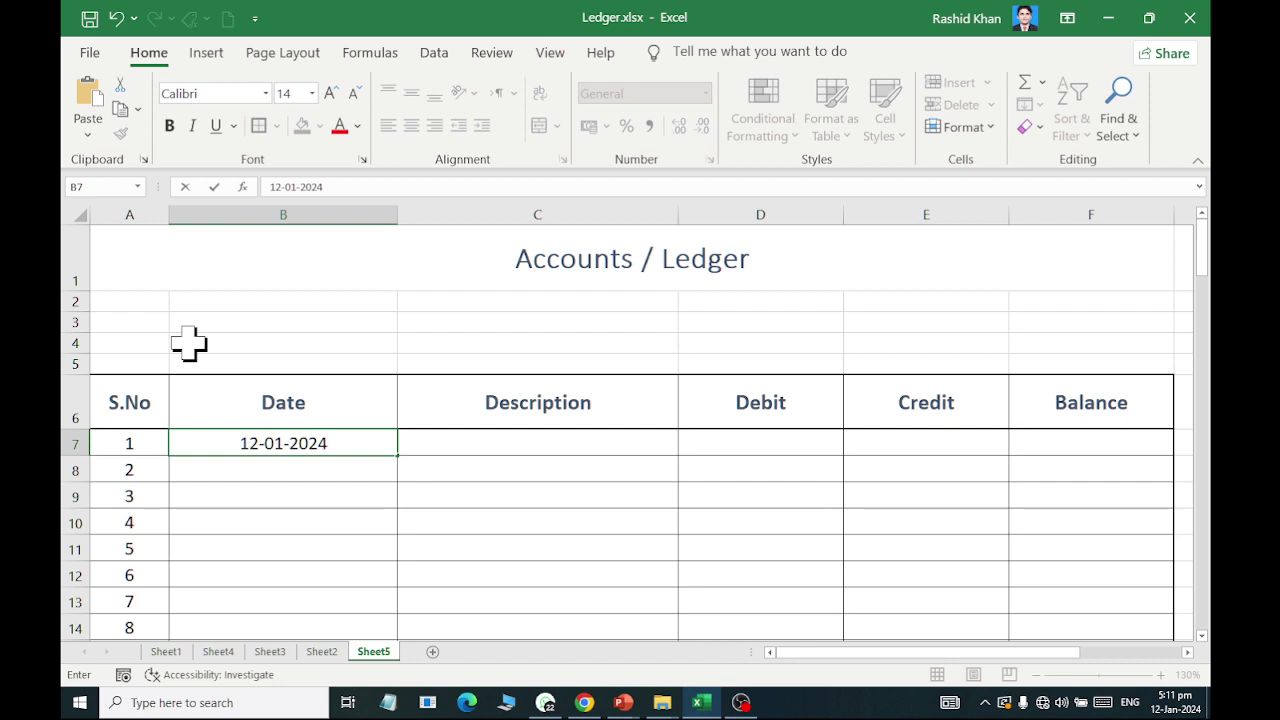
key("Return")
key("Tab")
- Enter 'Opening Balance' in C7 and a debit of 1000 in D7
key("Up")
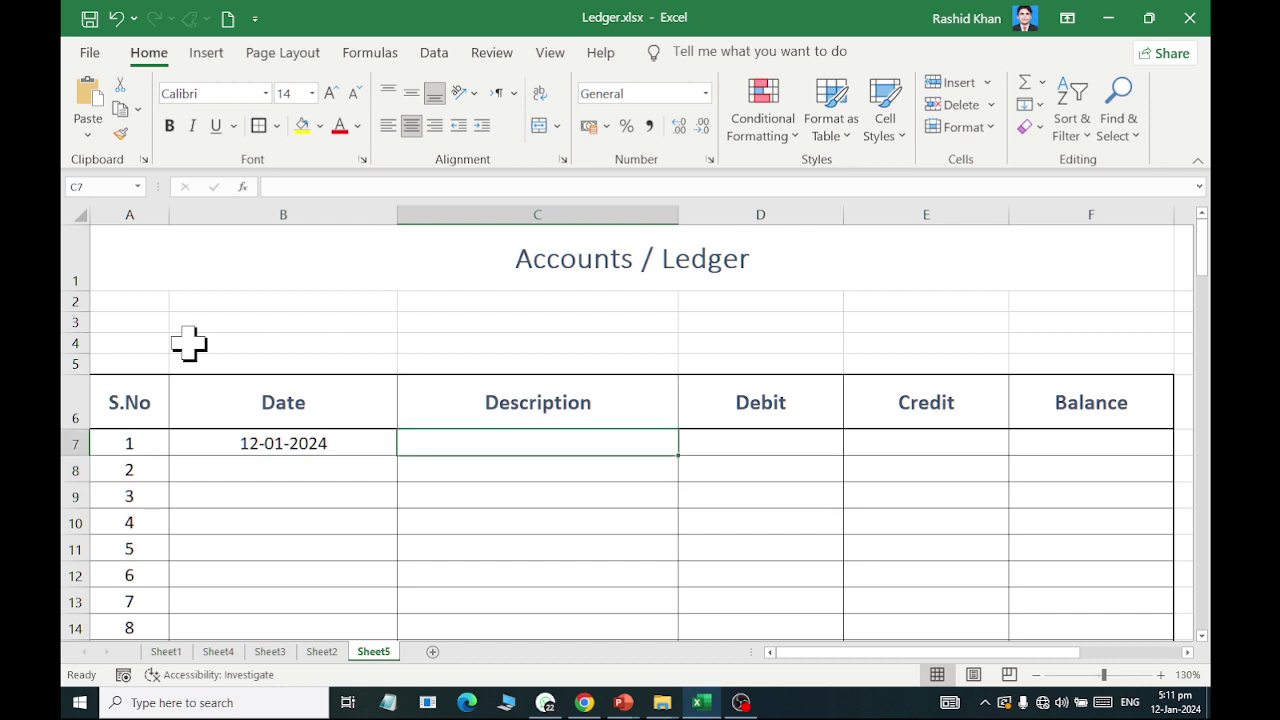
type("Ope")
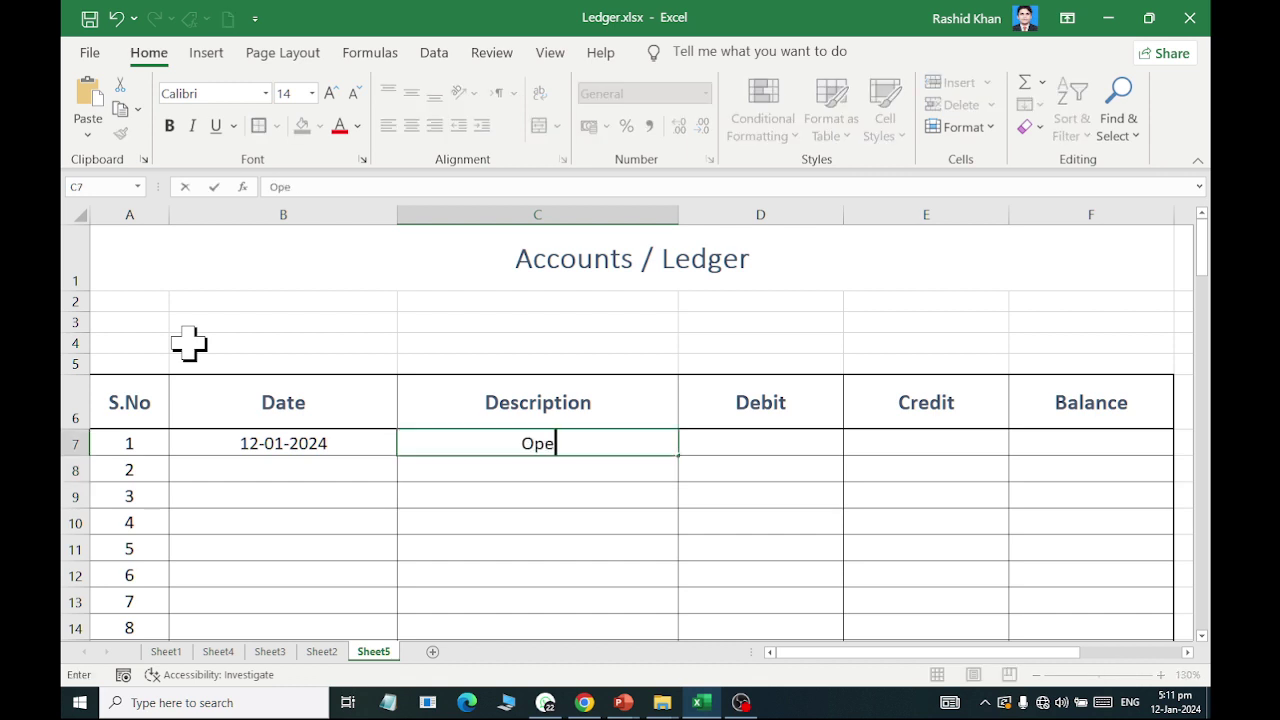
type("ning Balance")
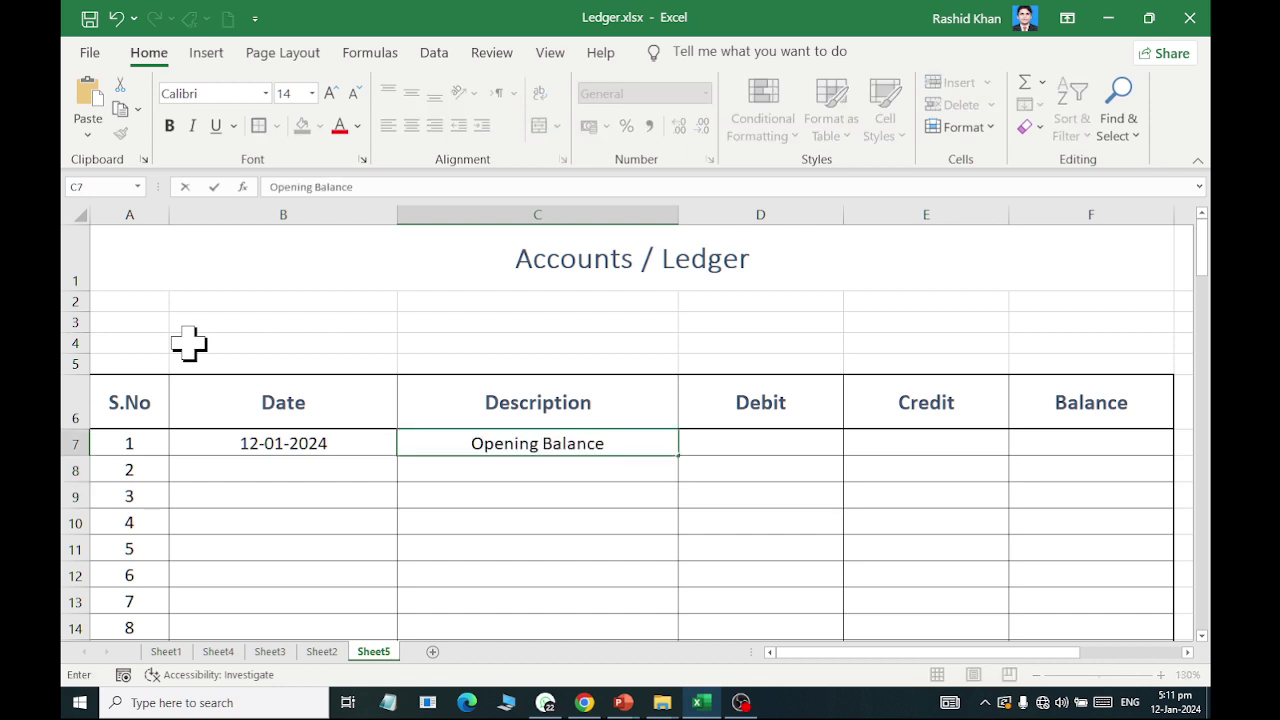
key("Return")
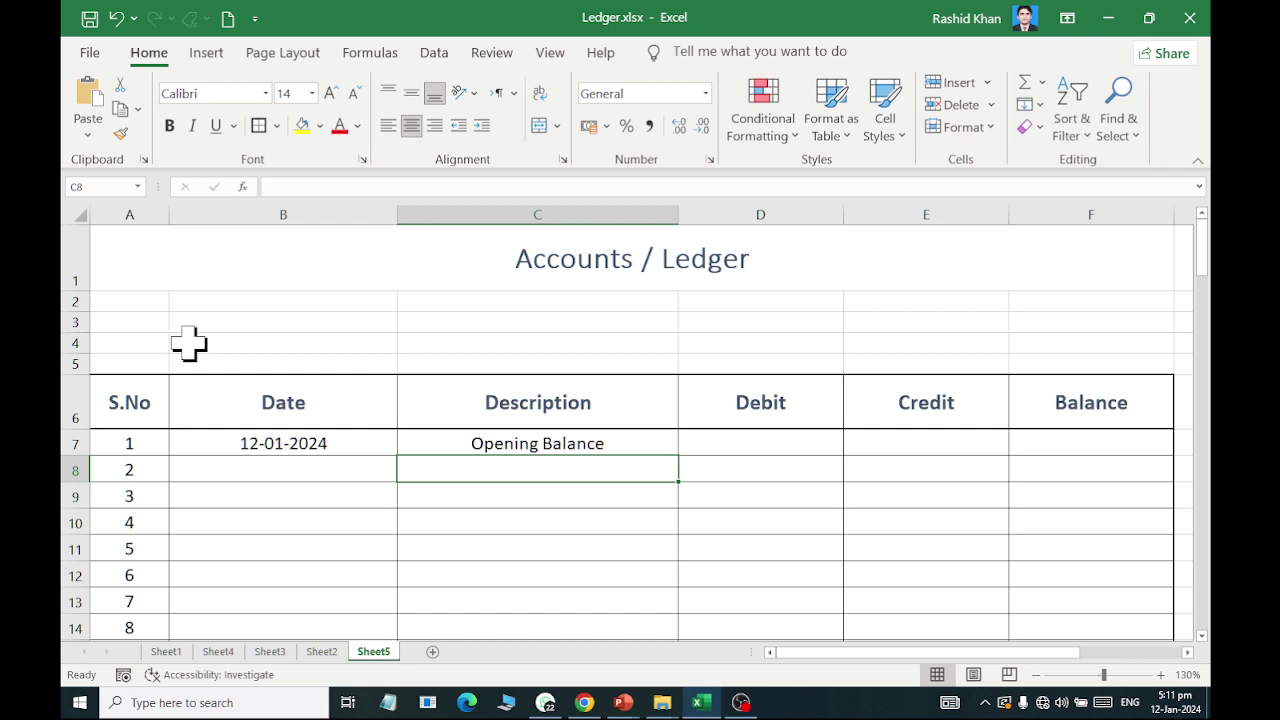
key("Right")
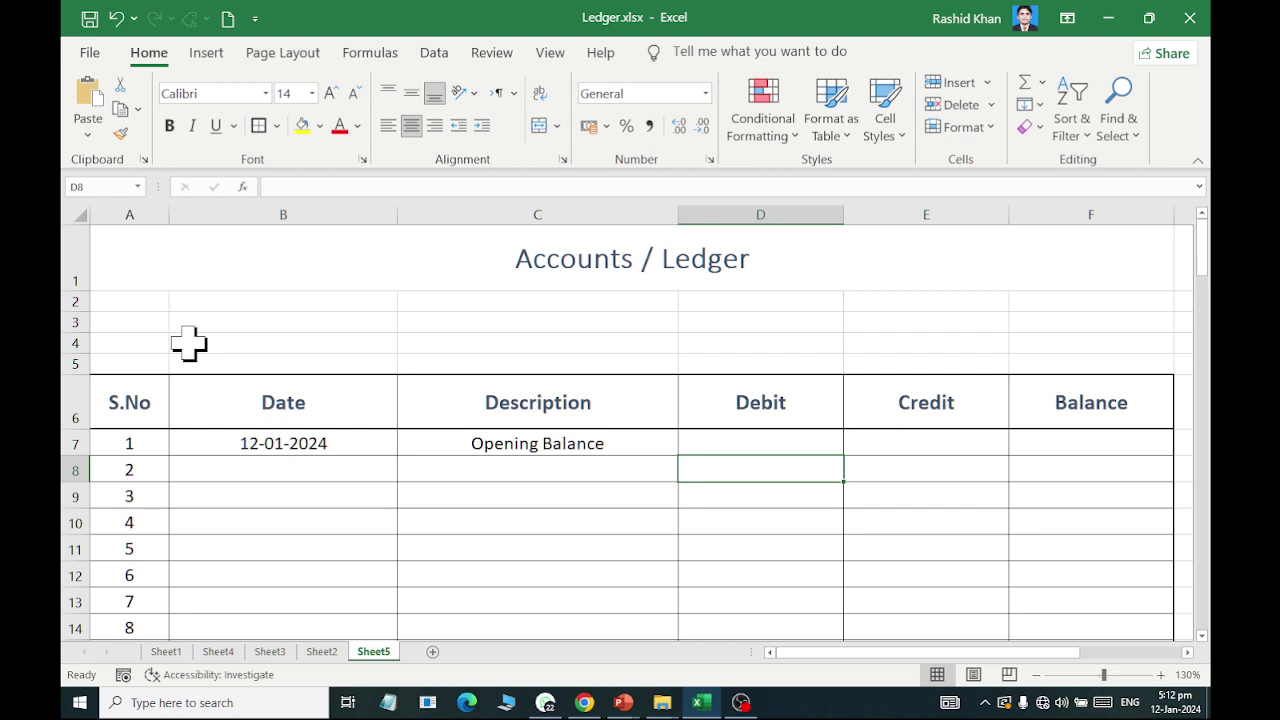
key("Up")
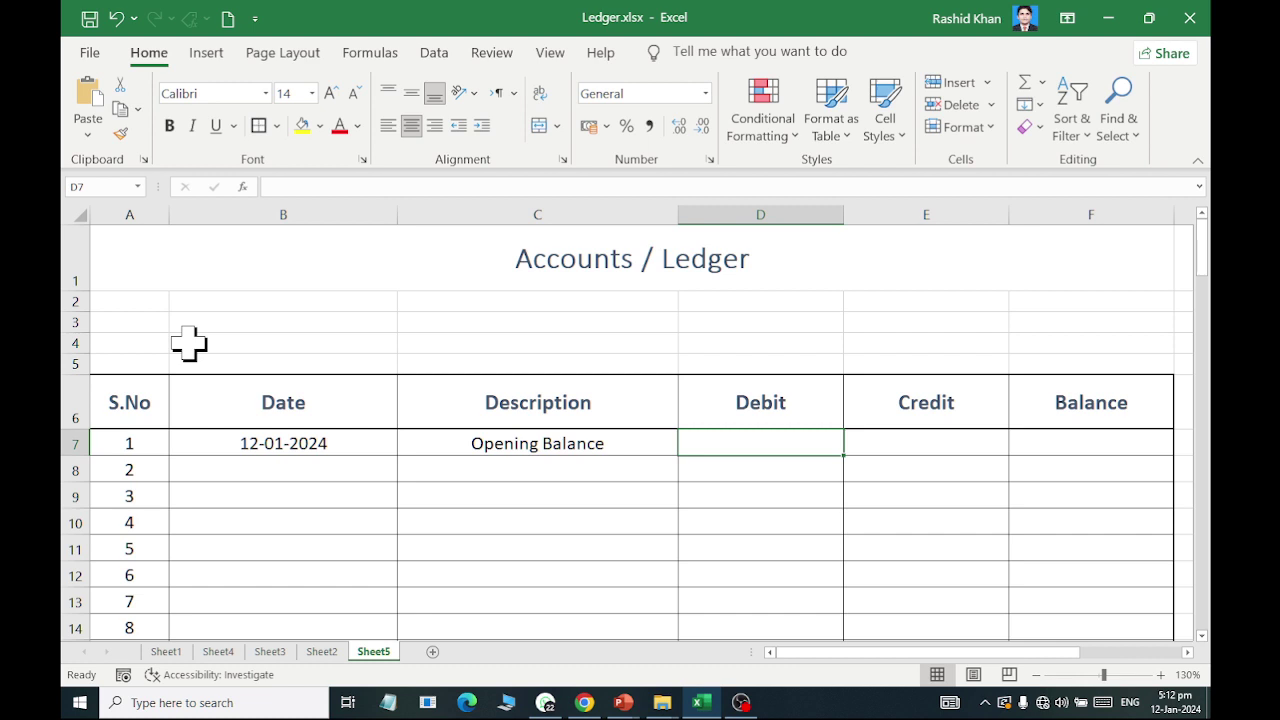
type("0")
key("BackSpace")
type("1")
key("BackSpace")
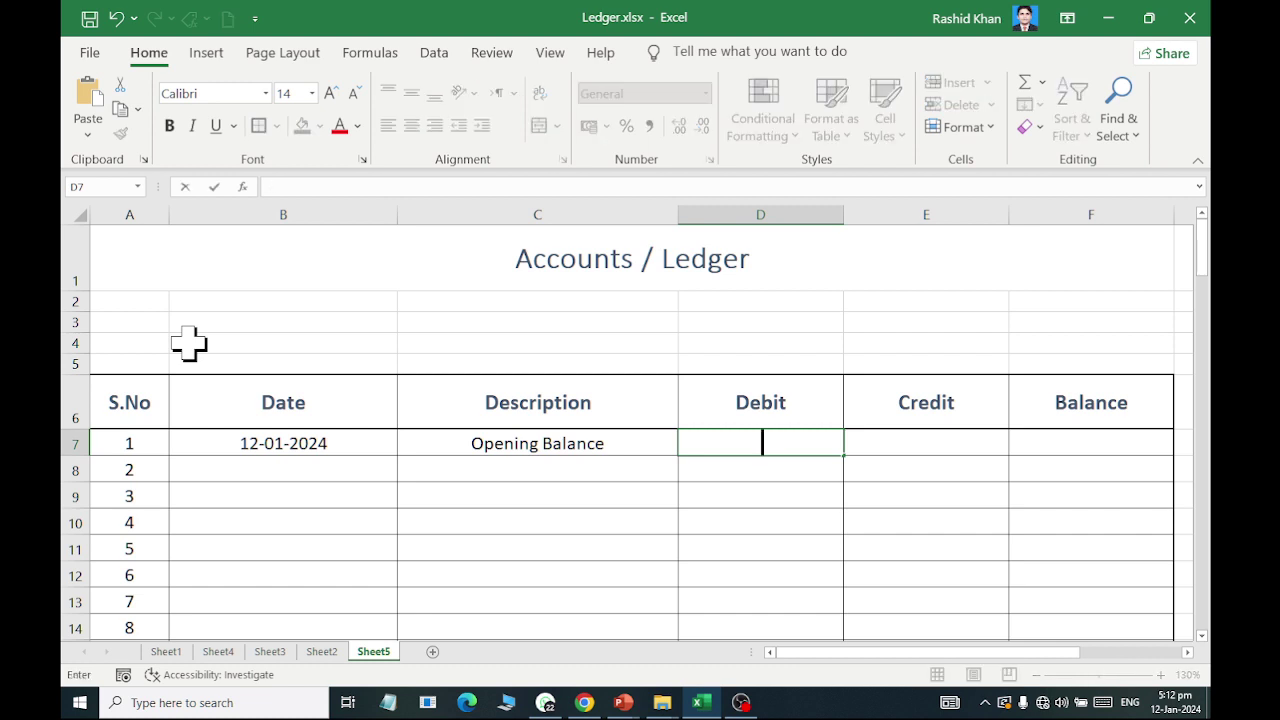
type("1000")
key("Return")
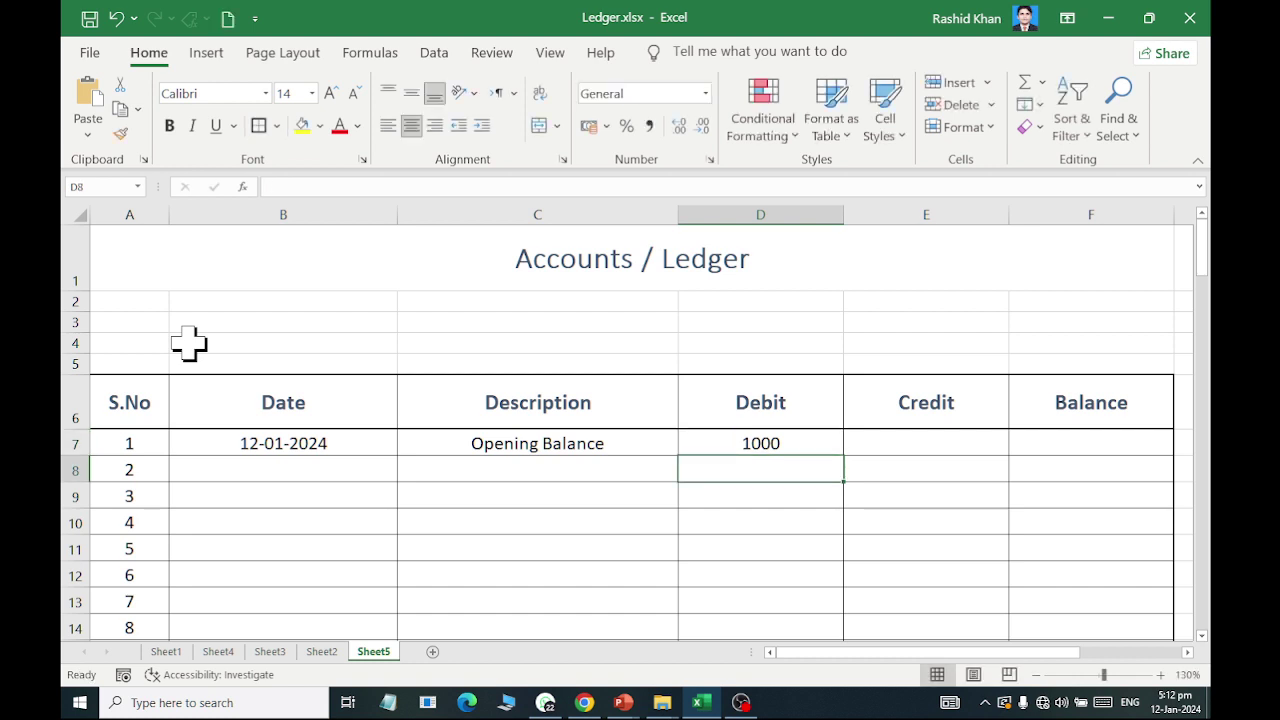
key("Left")
key("Left")
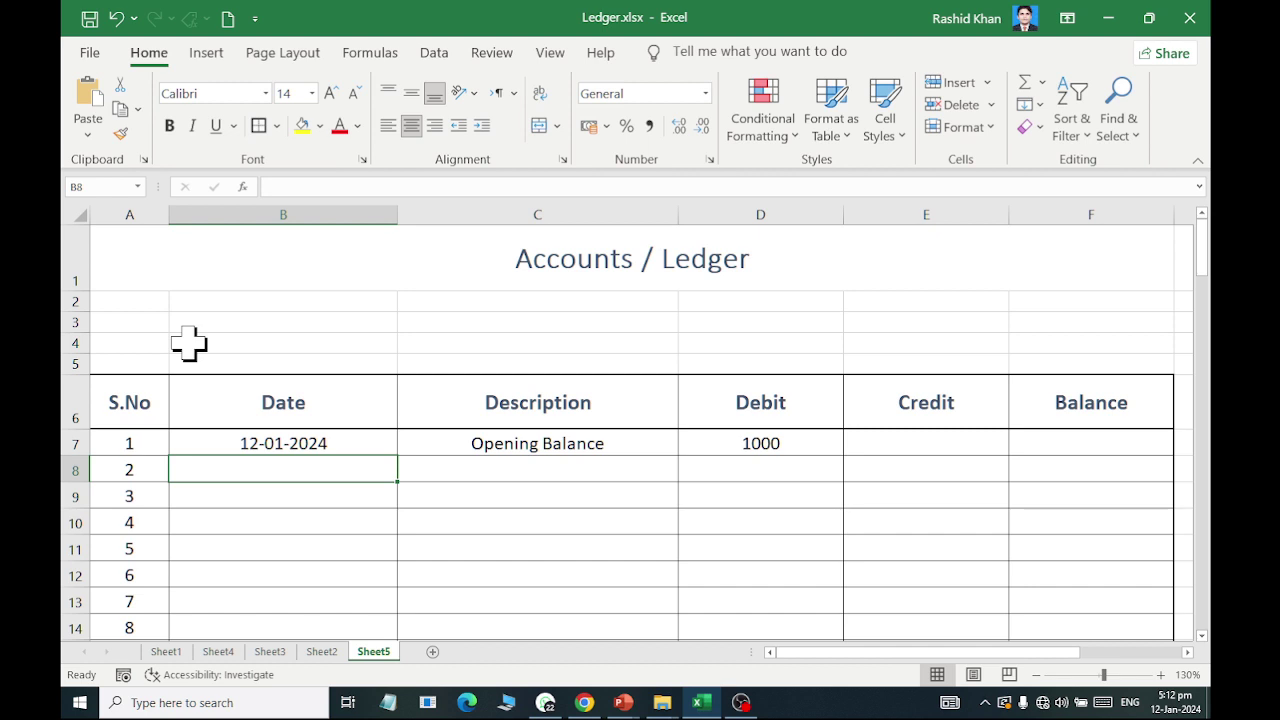
- Add row 8: today's date, 'Computer Sold', debit 5000
key("ctrl+semicolon")
key("Tab")
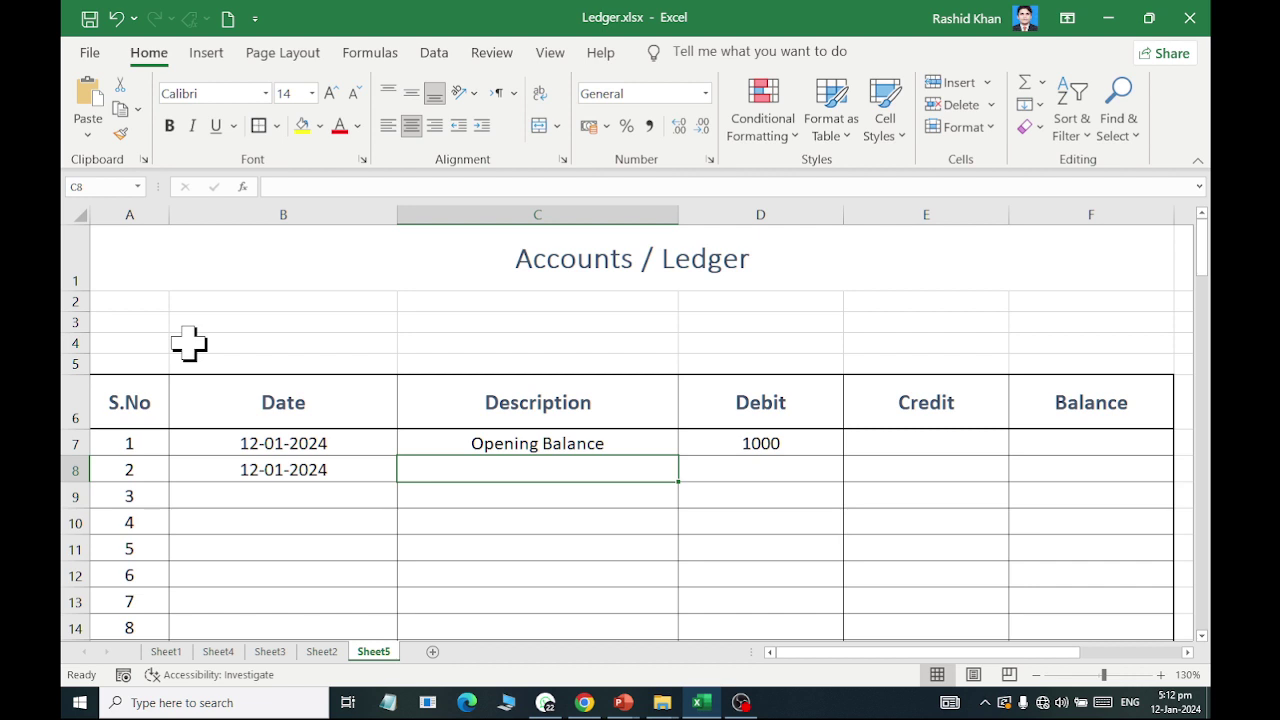
type("Computer Sold")
key("Tab")
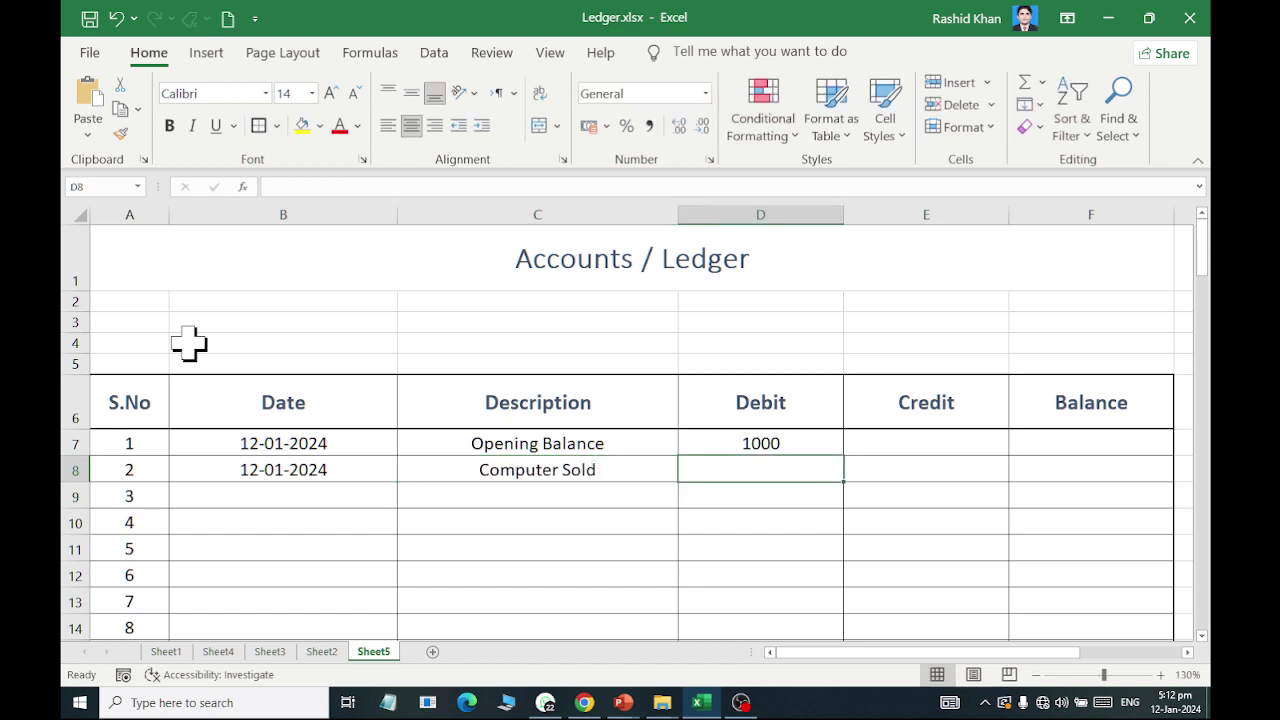
type("5000")
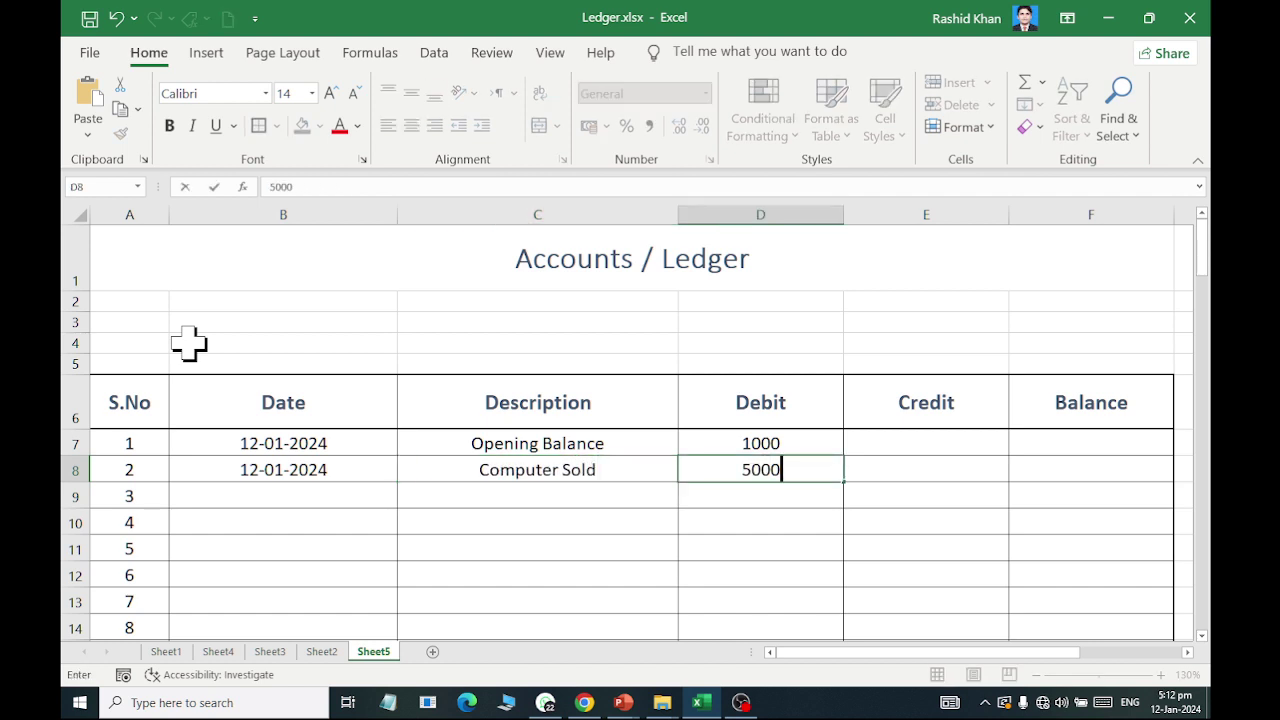
key("Return")
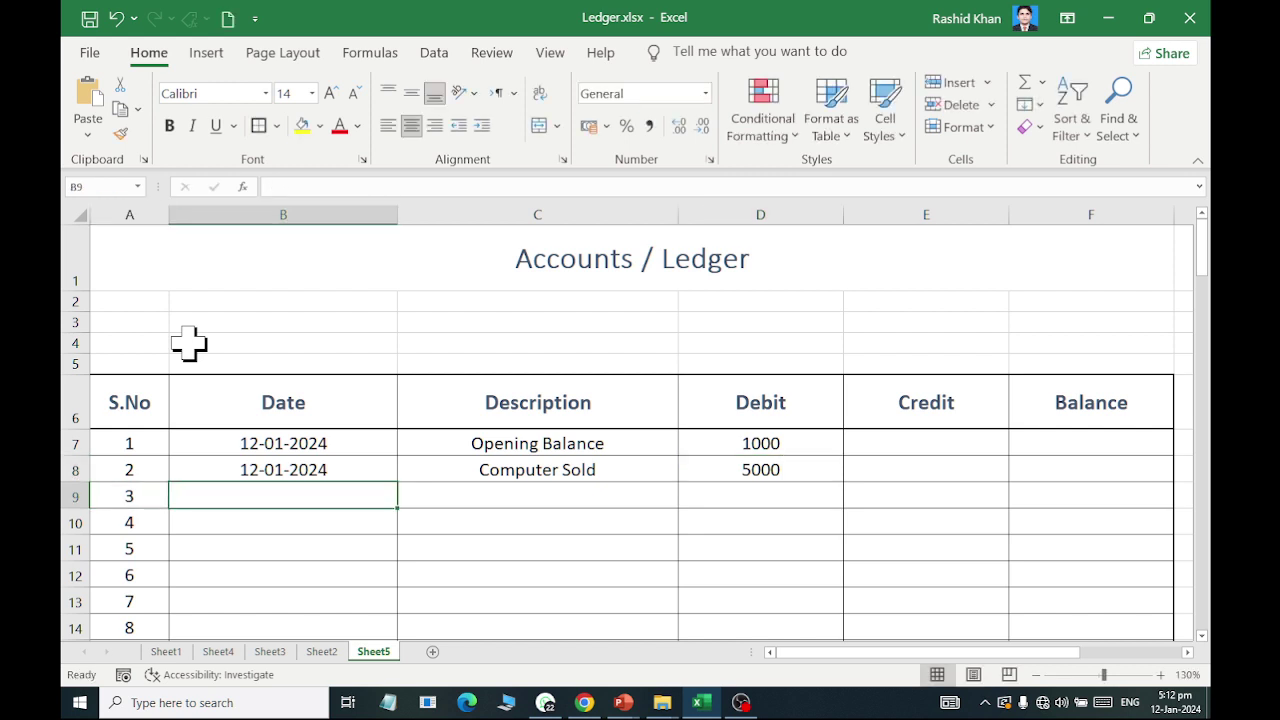
- Add row 9: 12-01-2024, a 'Cash Received From' description with the payer's name, debit 10000
type("12-01-2024")
key("Tab")
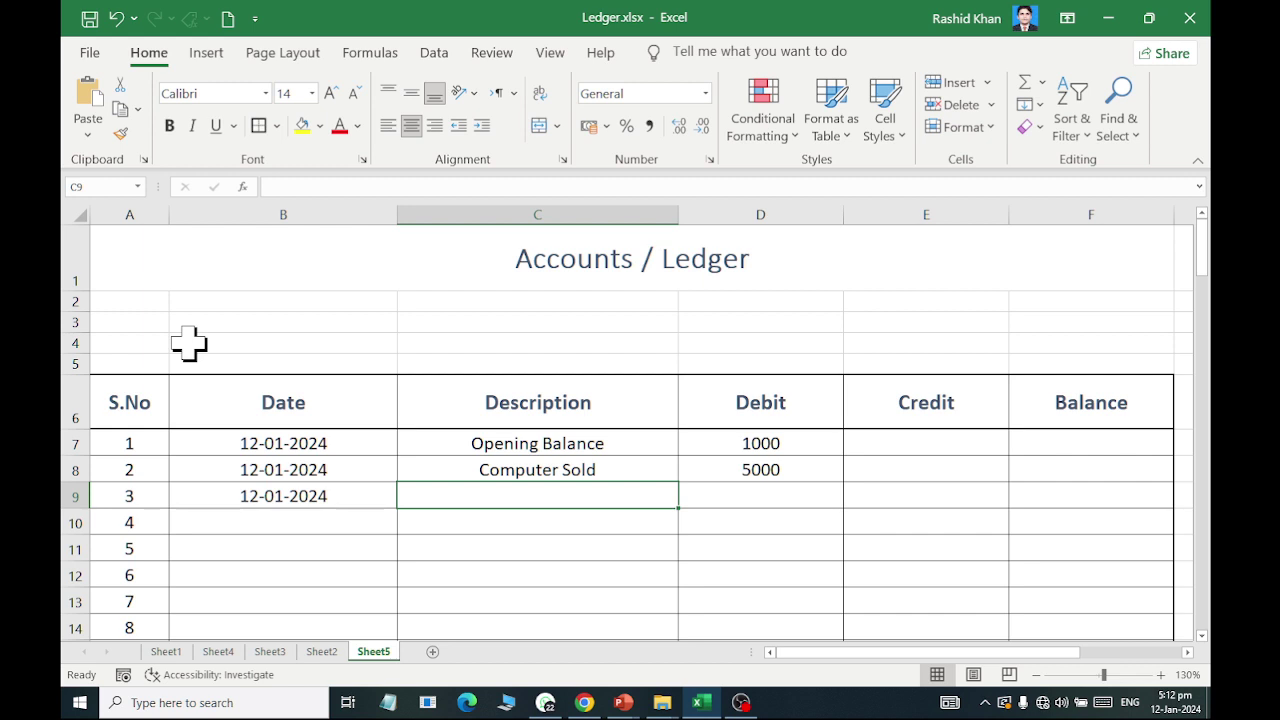
type("Cash Re")
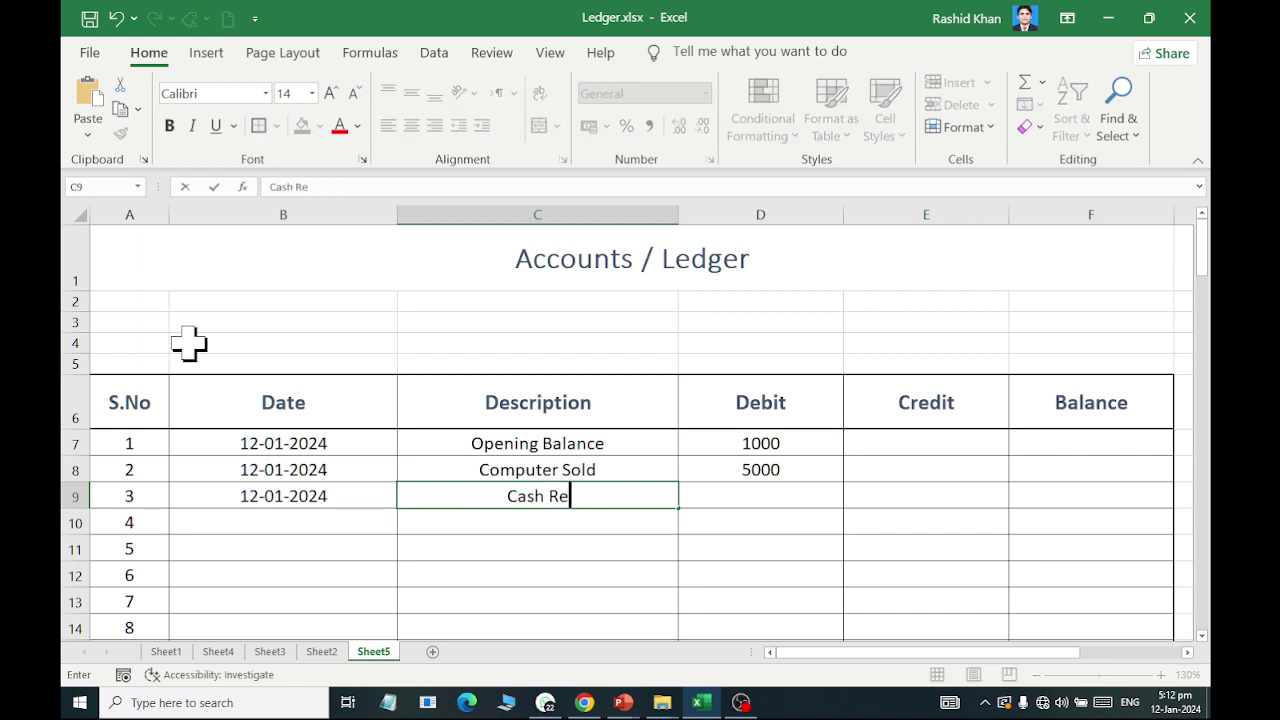
type("ceived From")
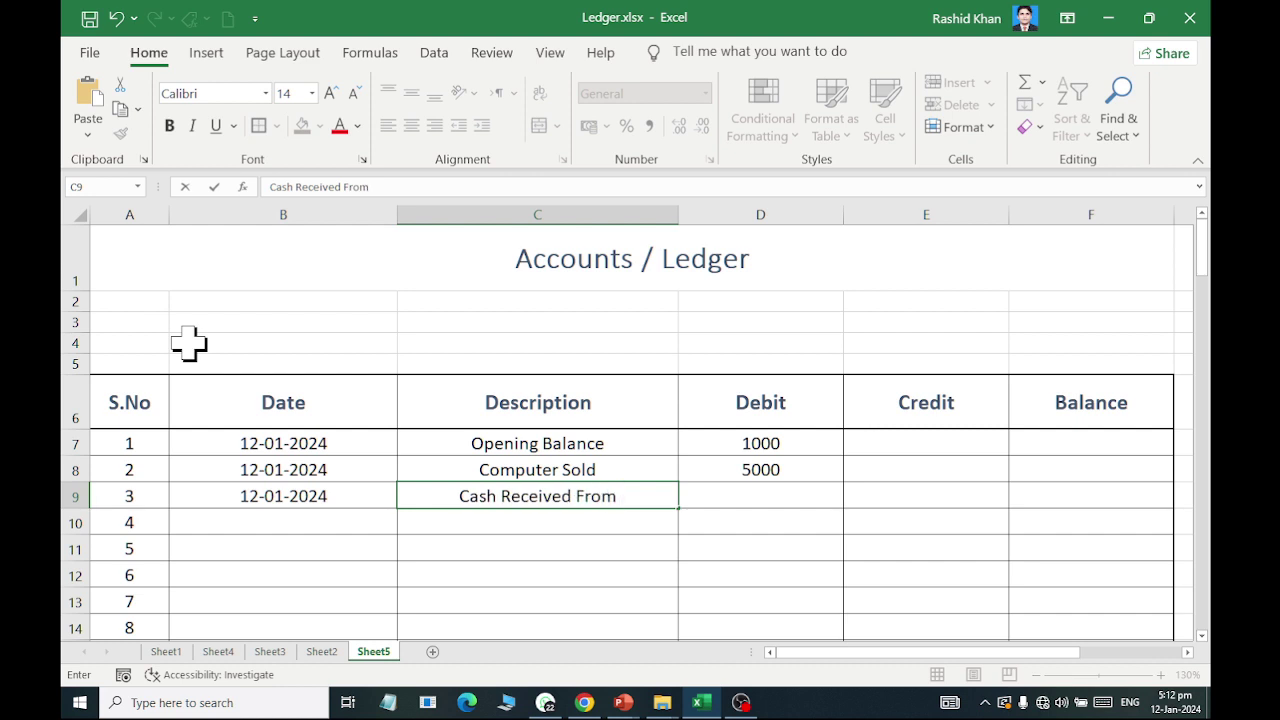
type(" Faiz")
key("Tab")
type("10000")
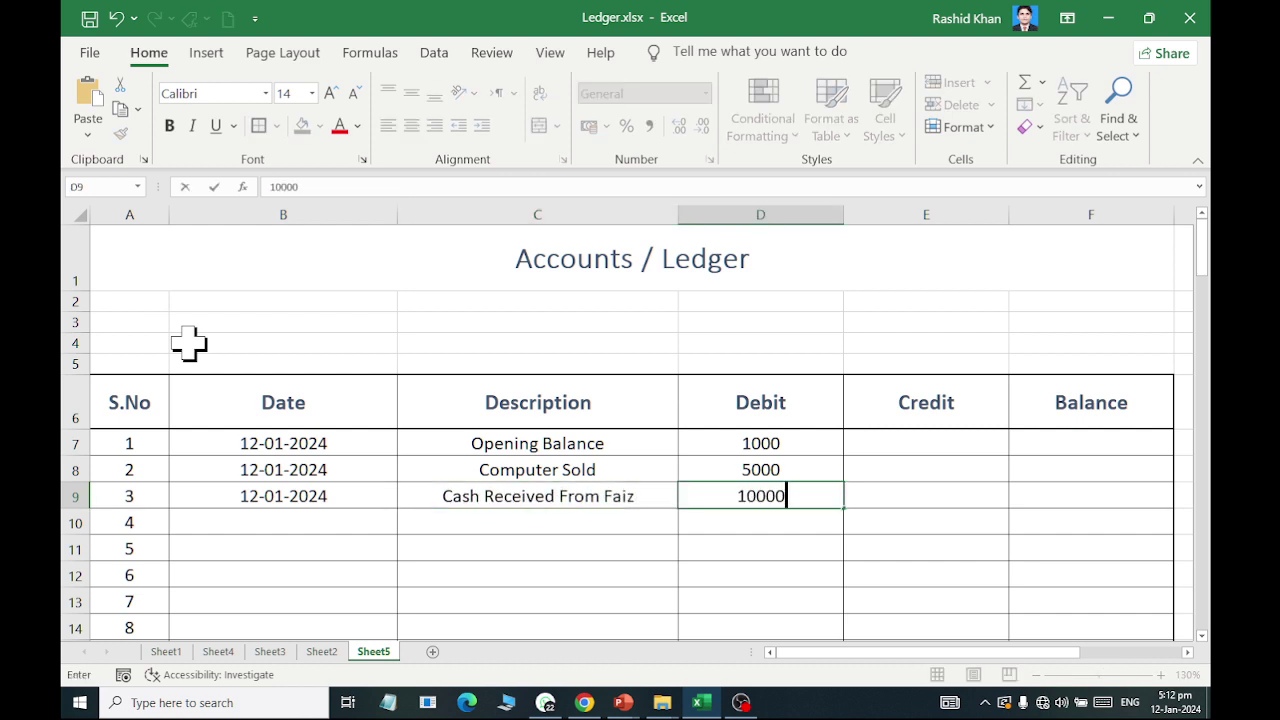
key("Return")
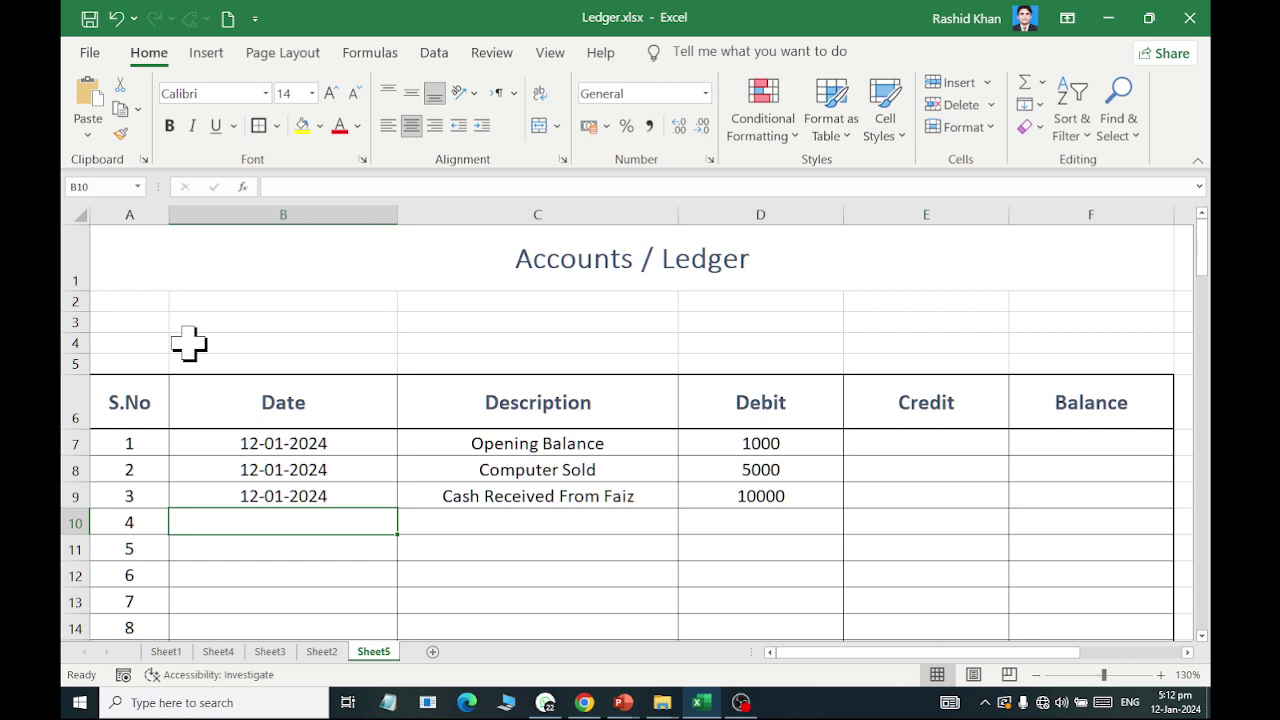
- Add row 10: 12-01-2024 with description 'Puchased Keyboard From Mr. A'
type("12-01-2024")
key("Tab")
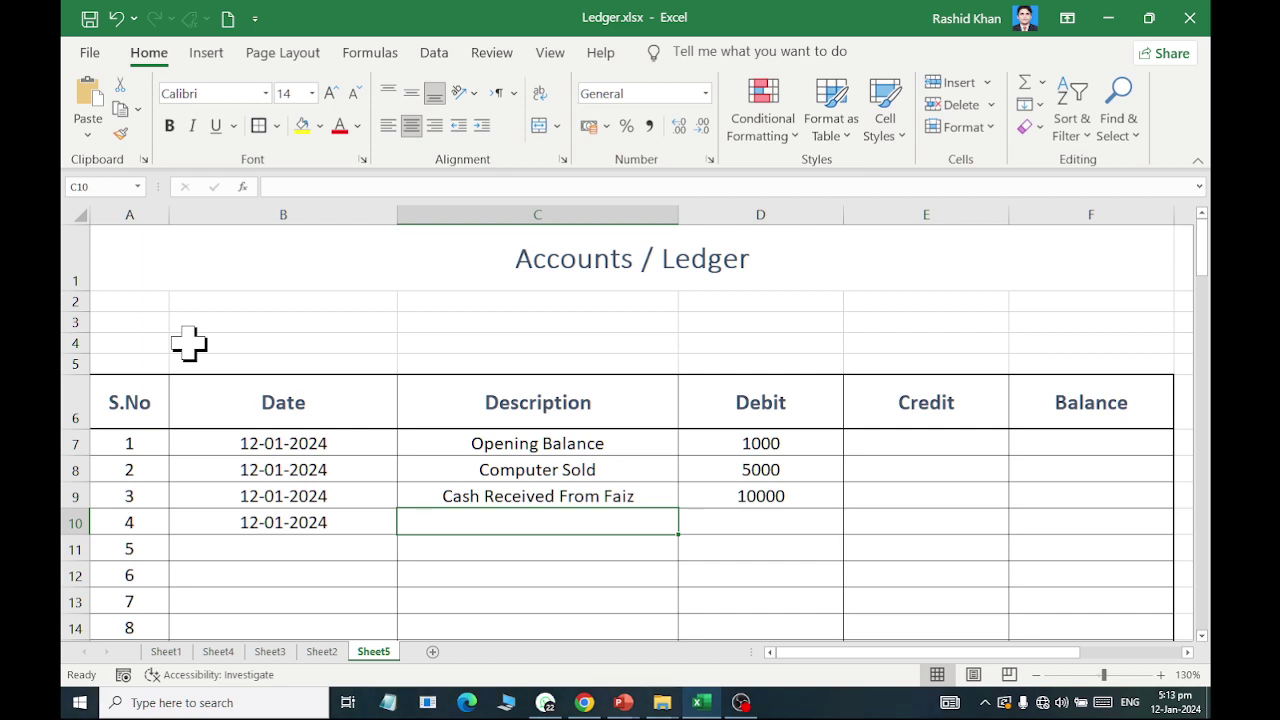
type("P")
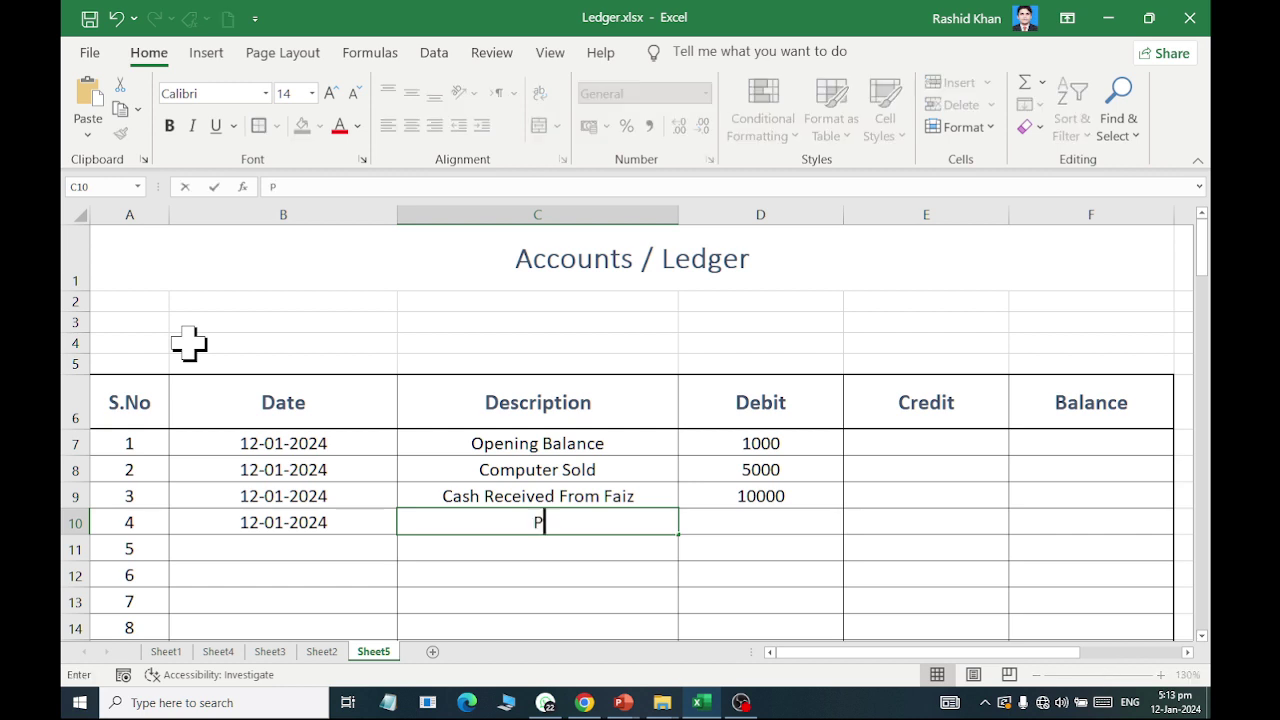
type("uchased Keyb")
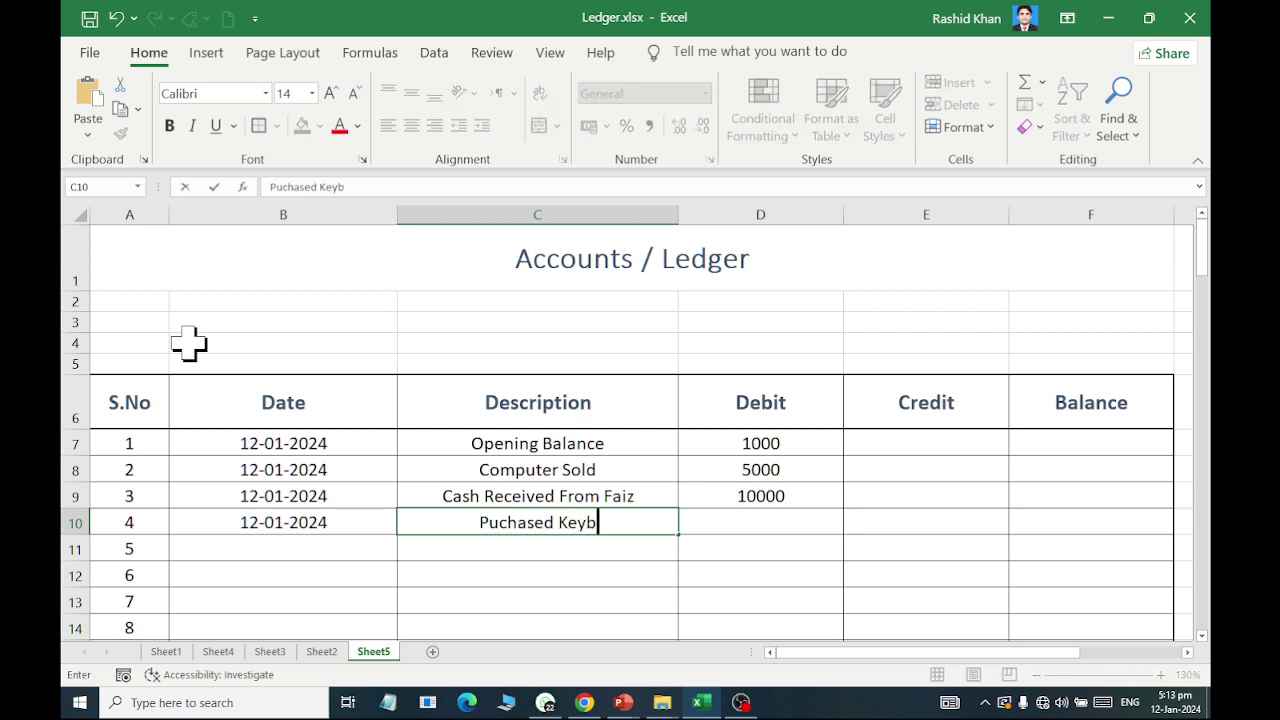
type("oard From ")
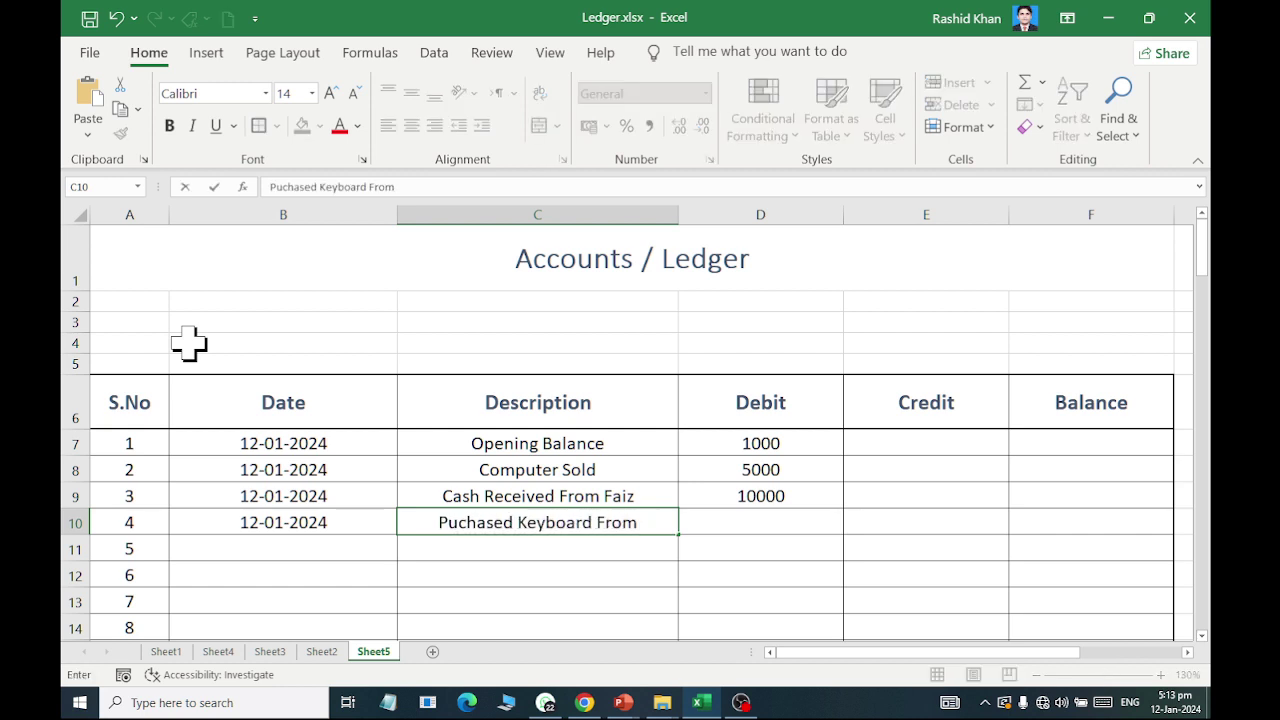
type("Mr. A")
key("Tab")
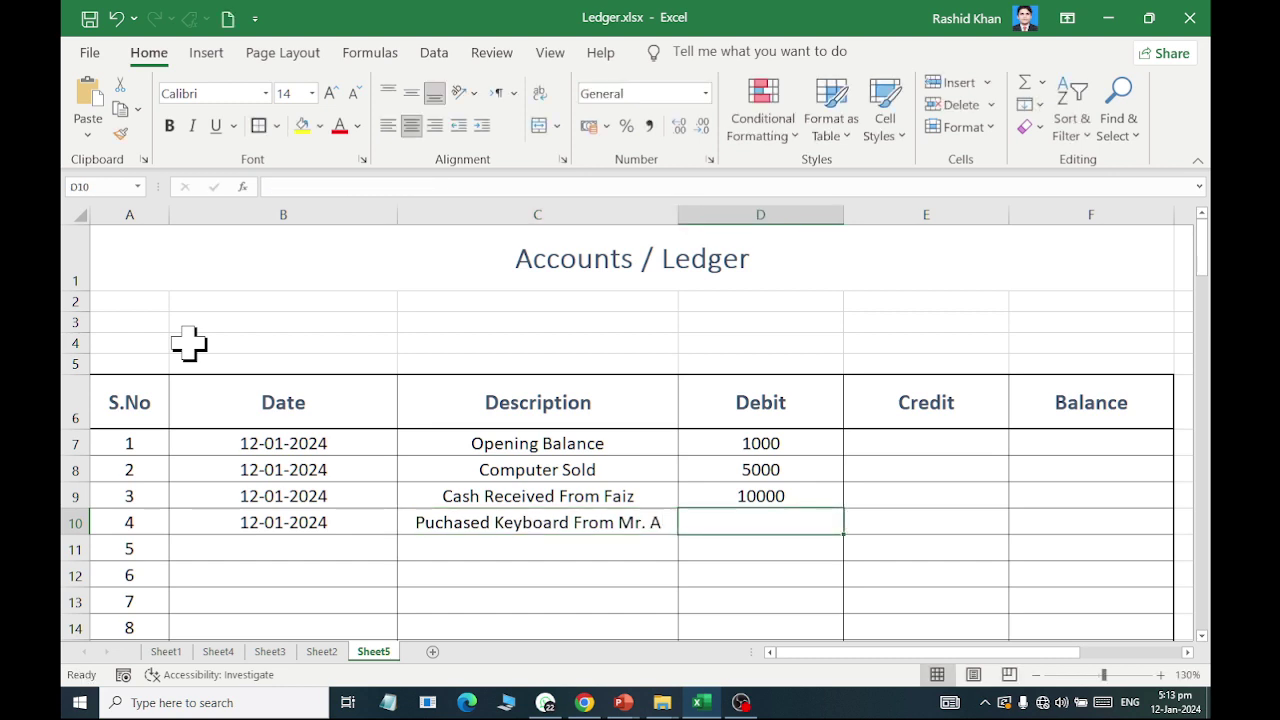
- Enter 4000 as the credit amount for the keyboard entry in E10
key("Tab")
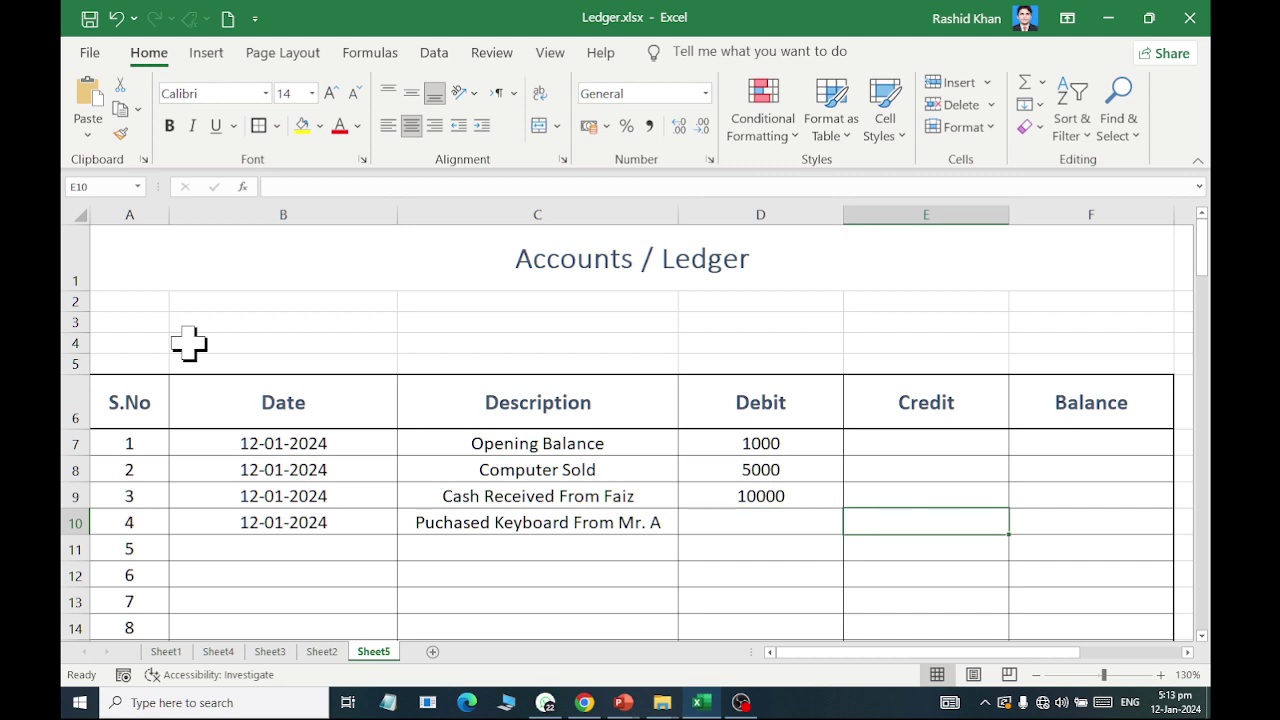
type("4000")
key("Return")
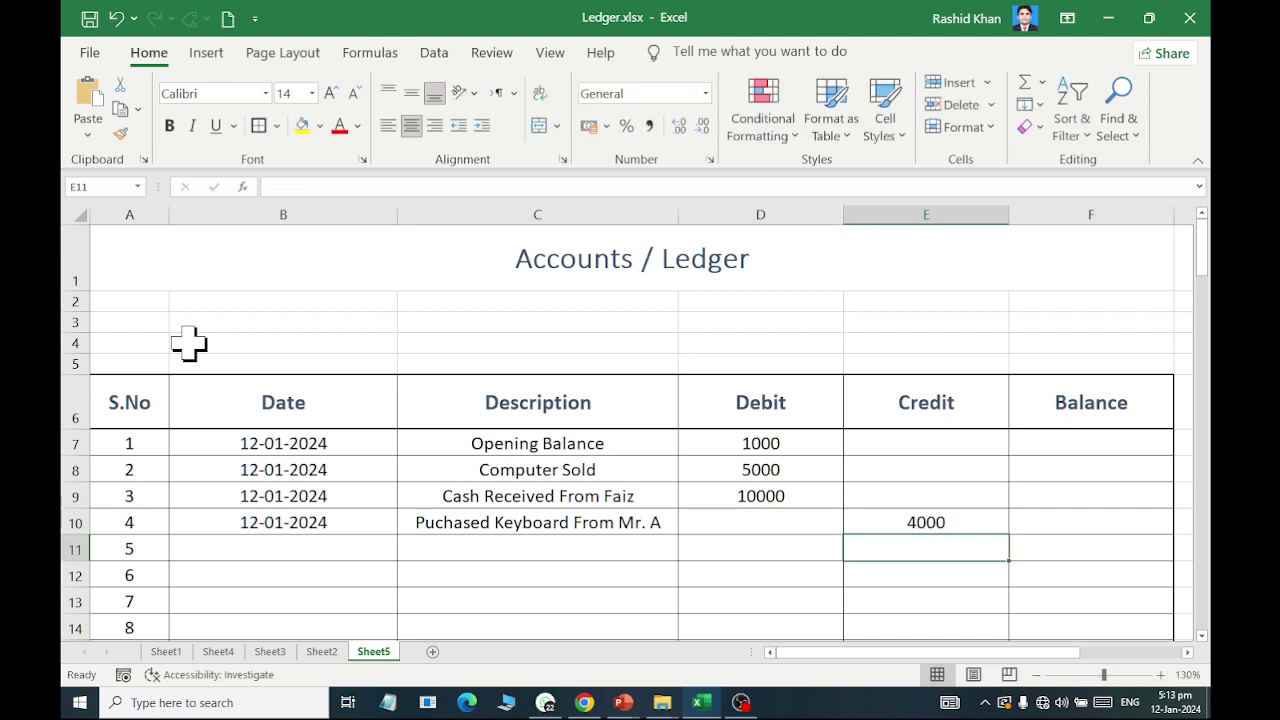
- Add a row dated 12-01-2024 for 'Electricity Bill Paid' with a 4500 credit
key("Left")
key("Left")
key("Left")
key("Left")
key("Right")
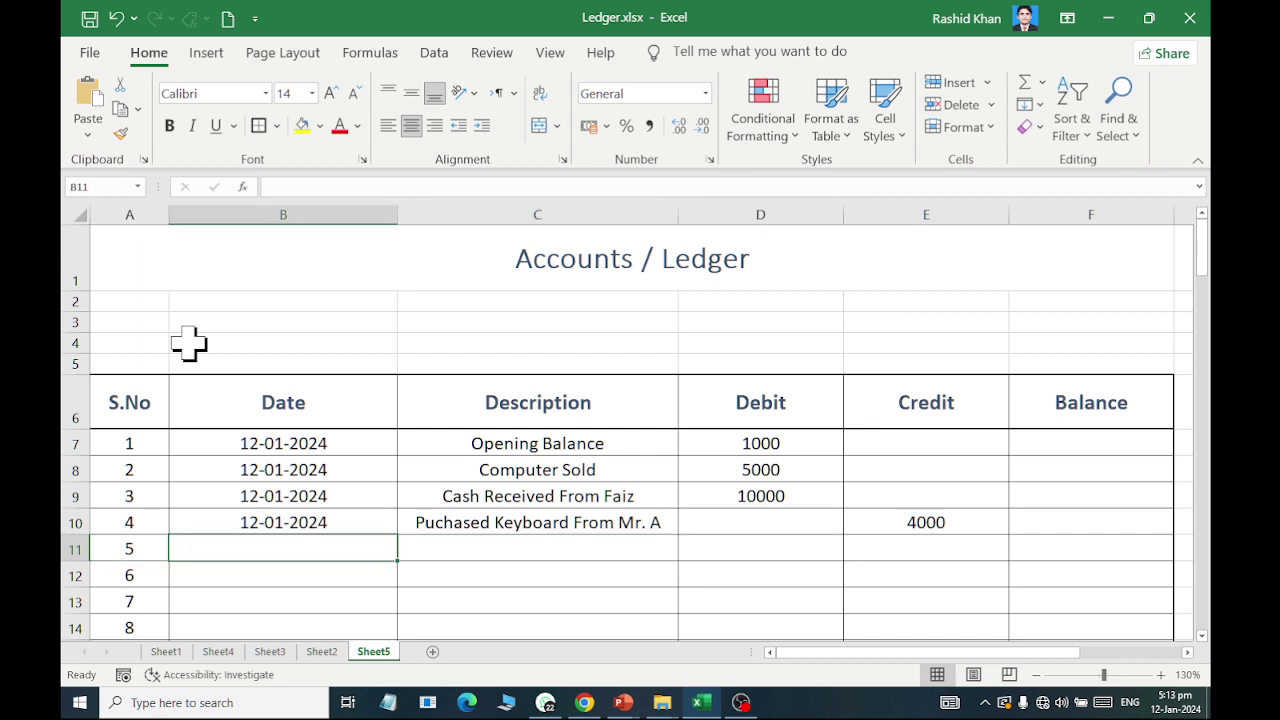
key("ctrl+semicolon")
key("Tab")
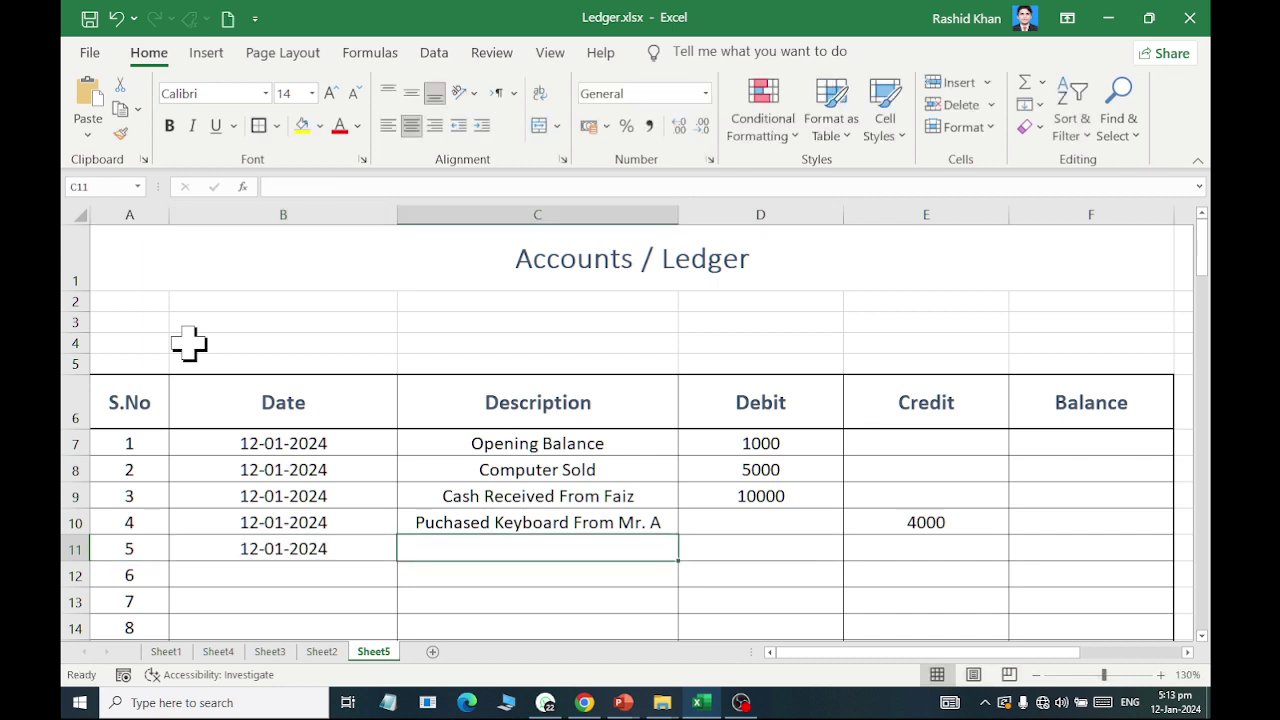
type("Elec")
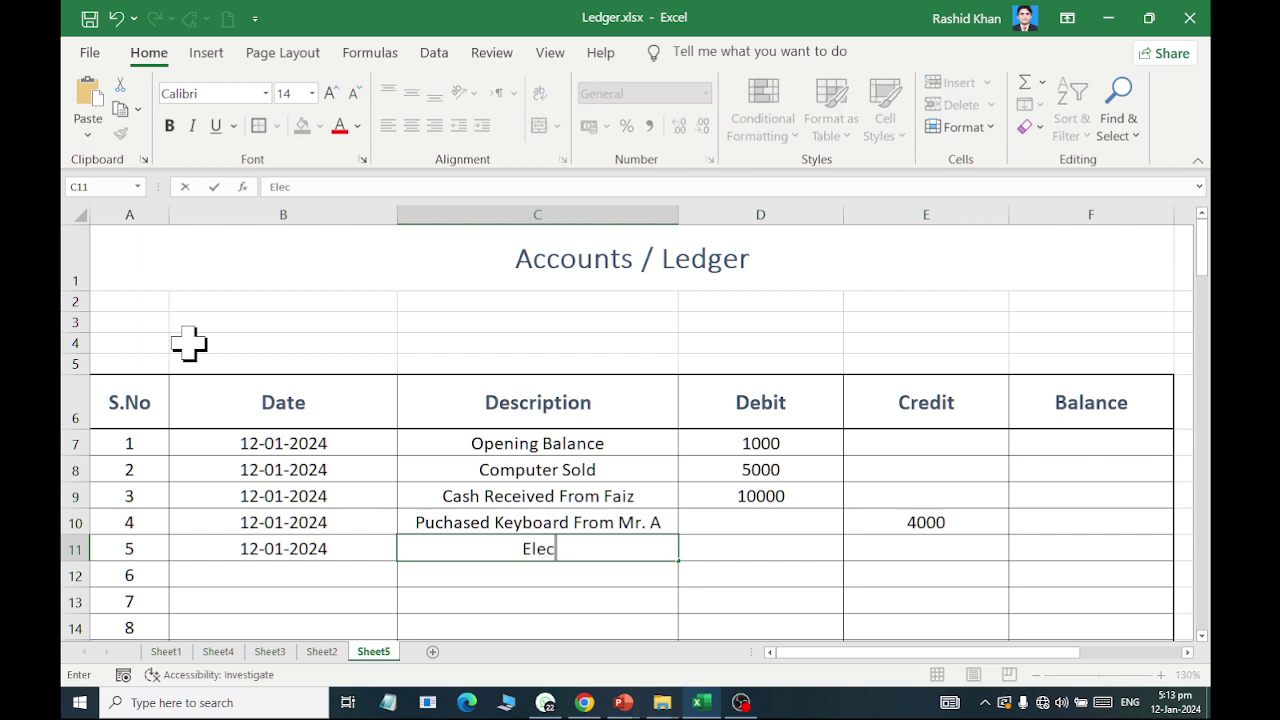
type("tricity Bil")
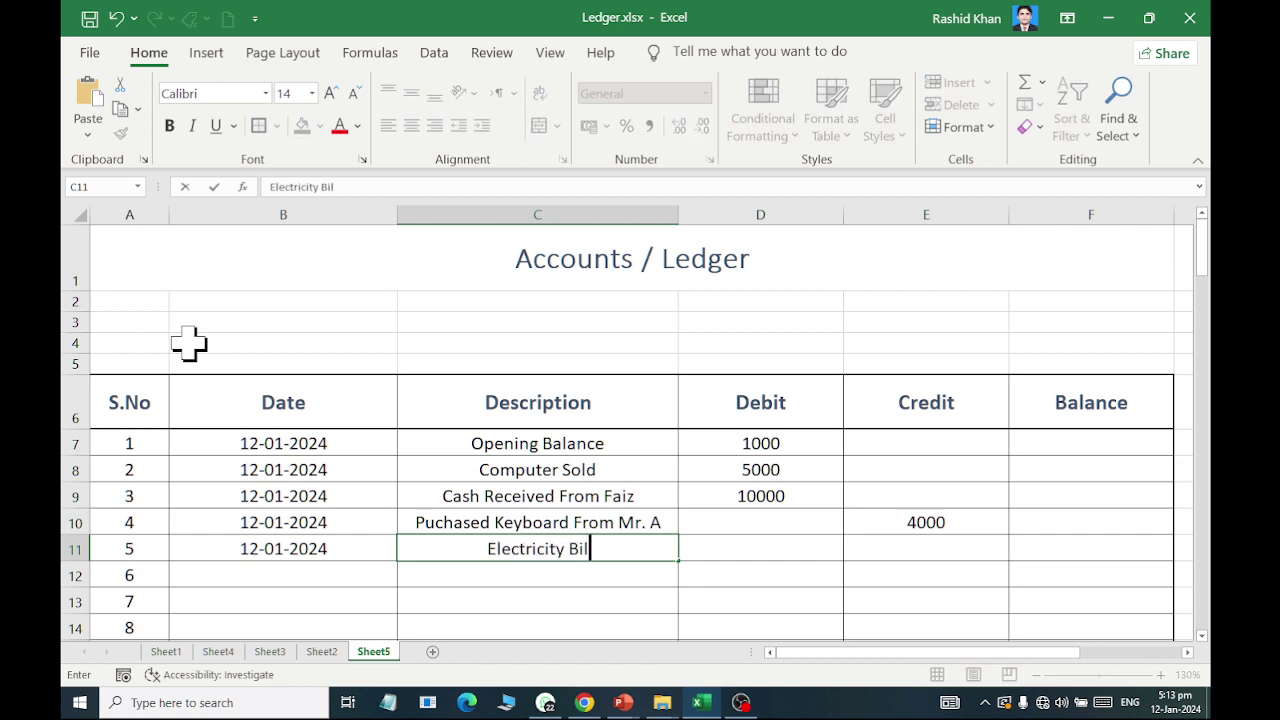
type("l Paid")
key("Tab")
key("Tab")
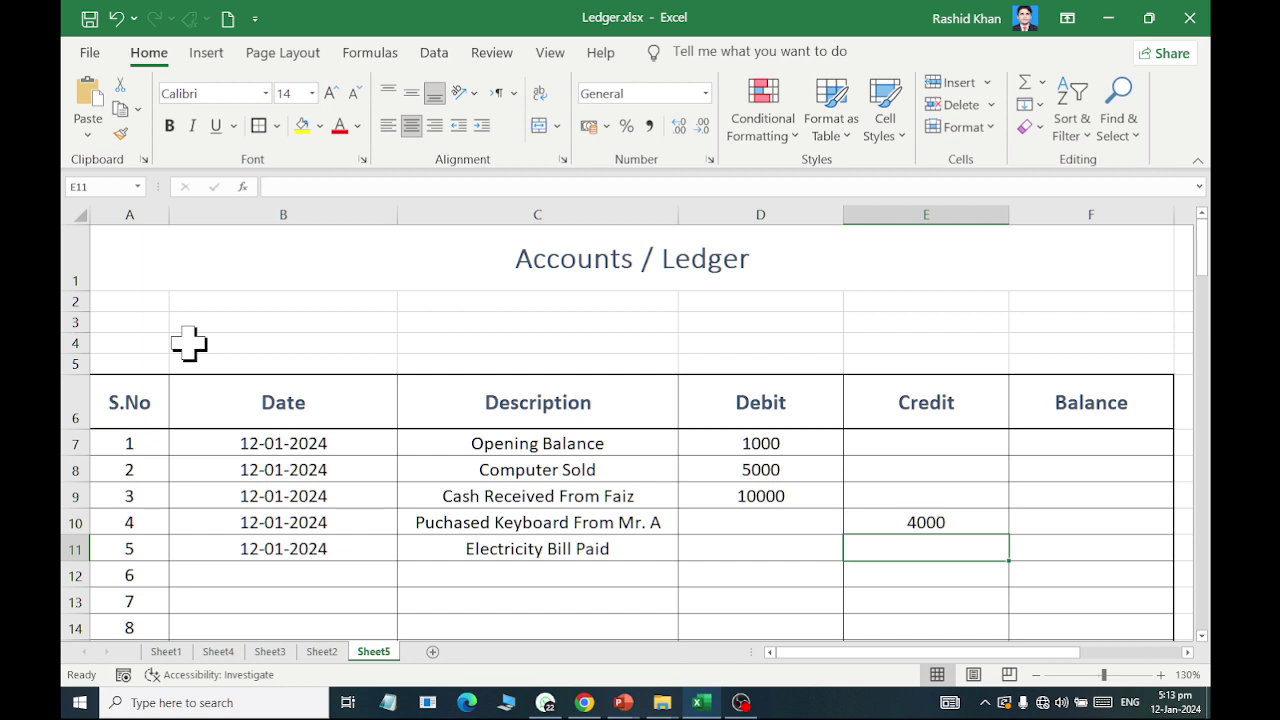
type("45000")
key("BackSpace")
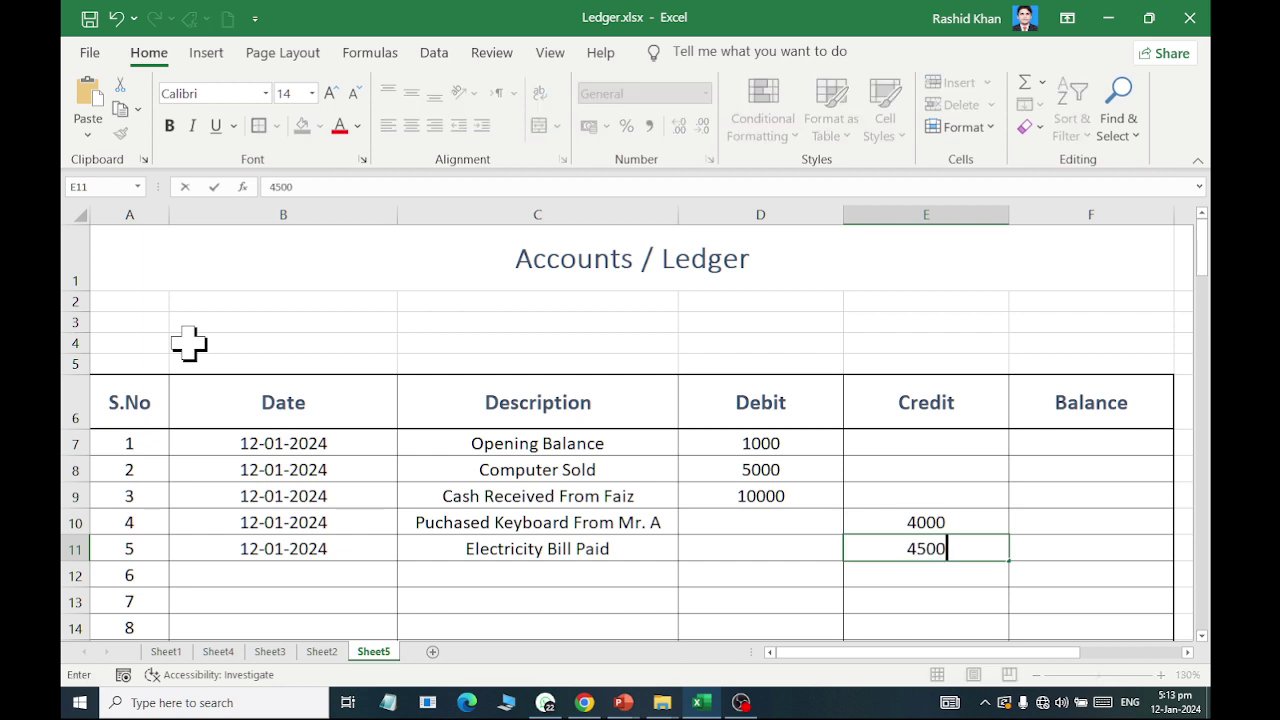
key("Return")
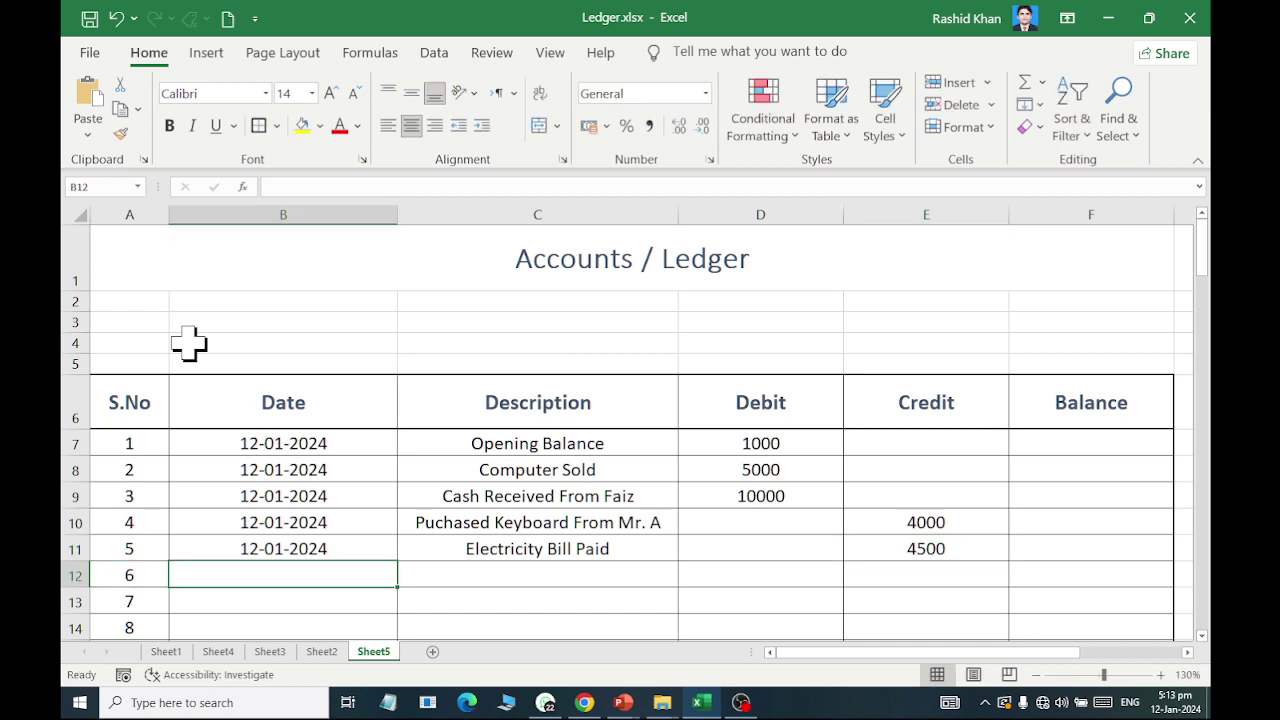
- Add rows dated 12-01-2024 for 'Lunch' (credit 400) and 'Guest' (credit 200)
key("ctrl+d")
key("Tab")
type("Lunch")
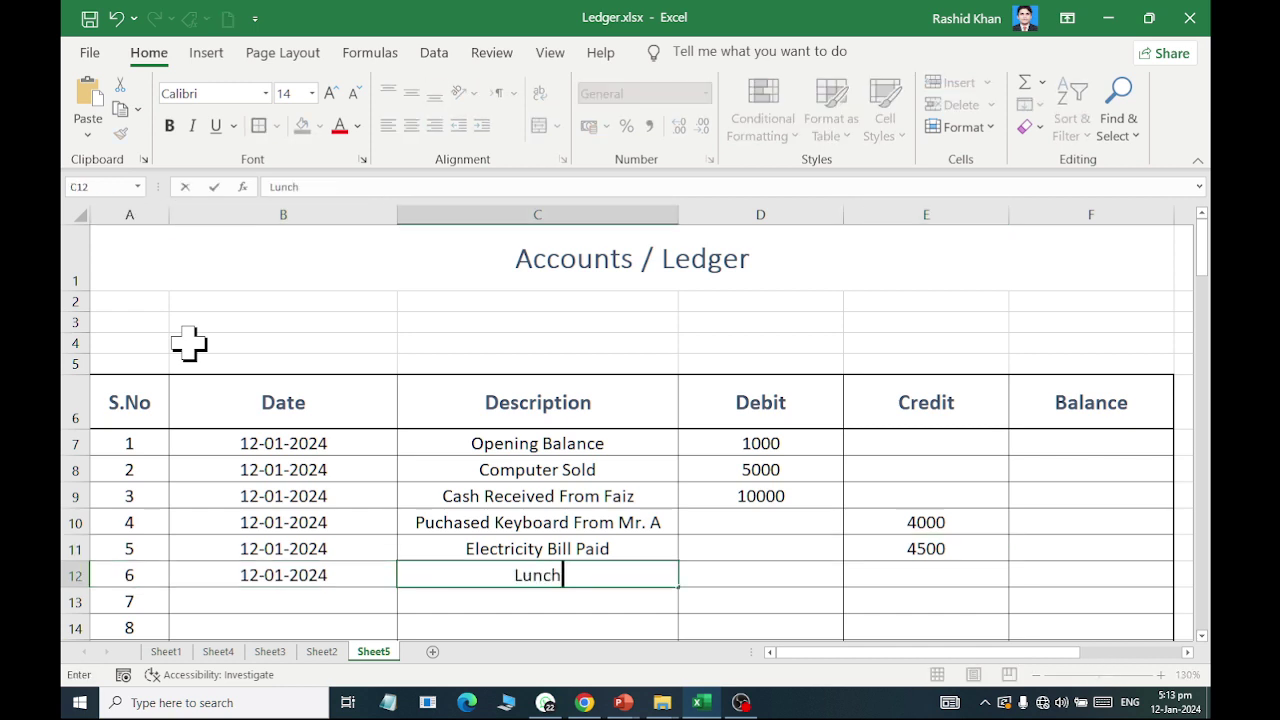
key("Tab")
key("Tab")
type("400")
key("Return")
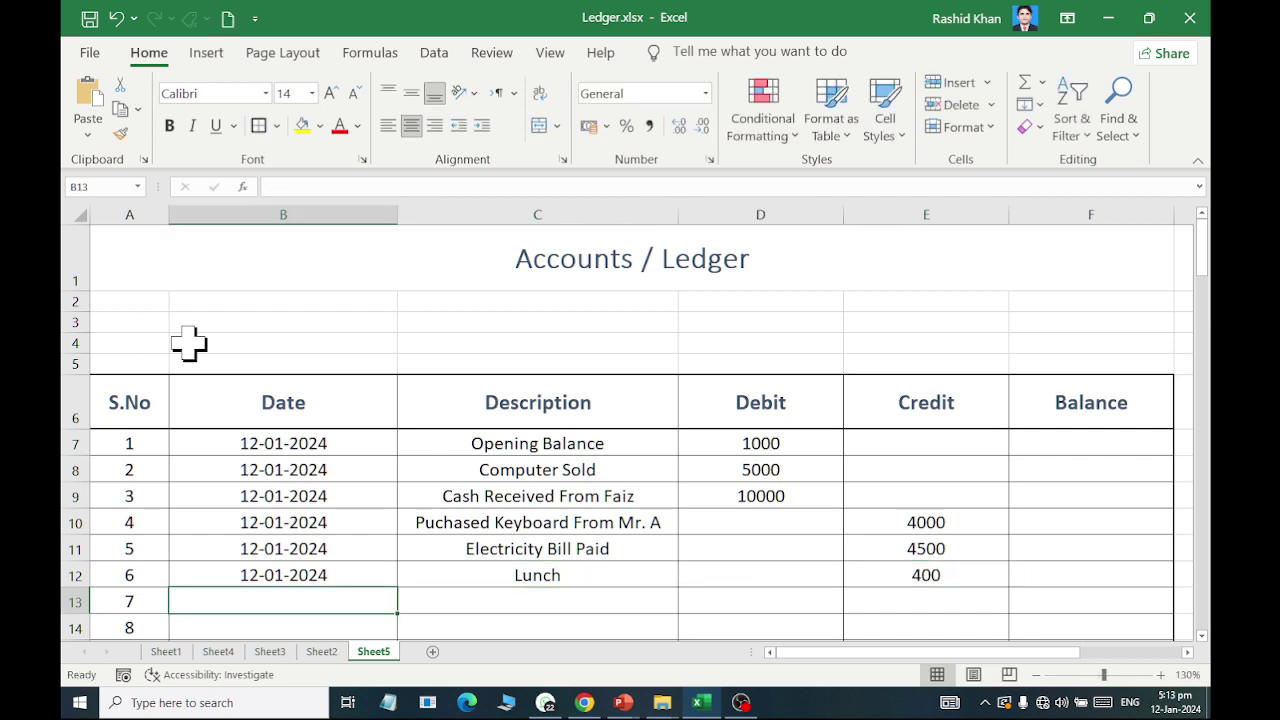
key("ctrl+d")
key("Tab")
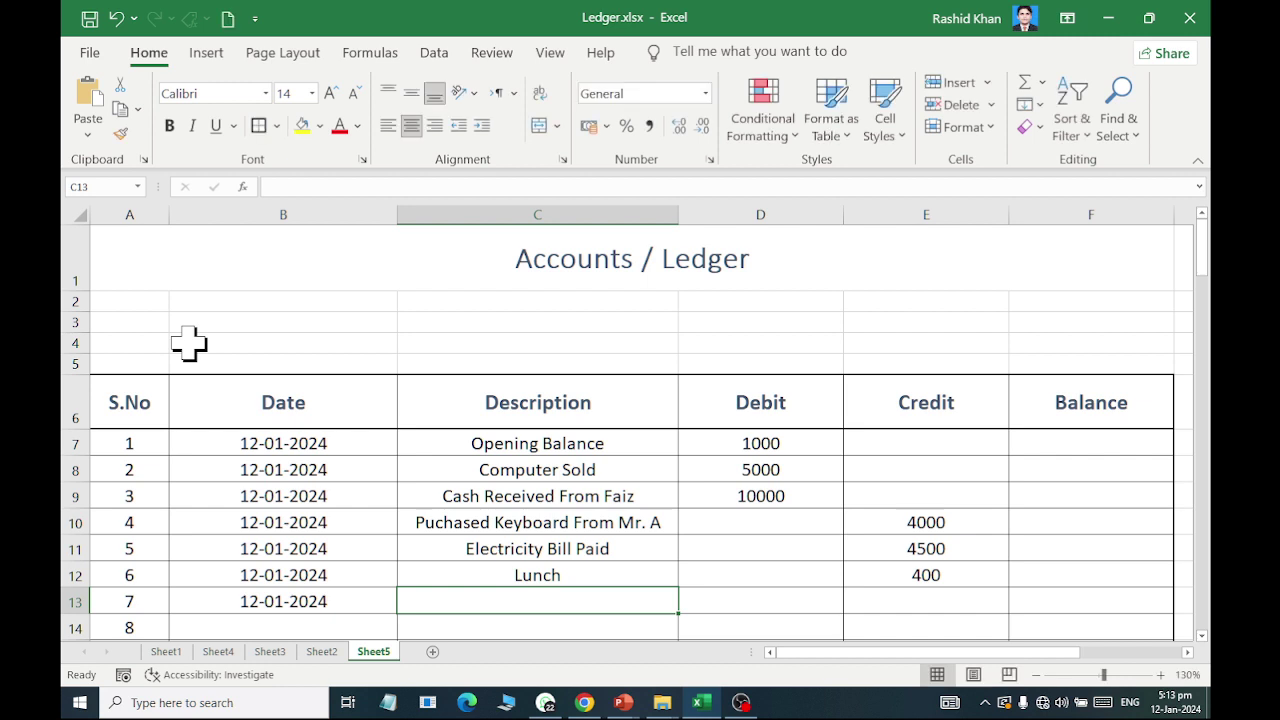
type("Guest")
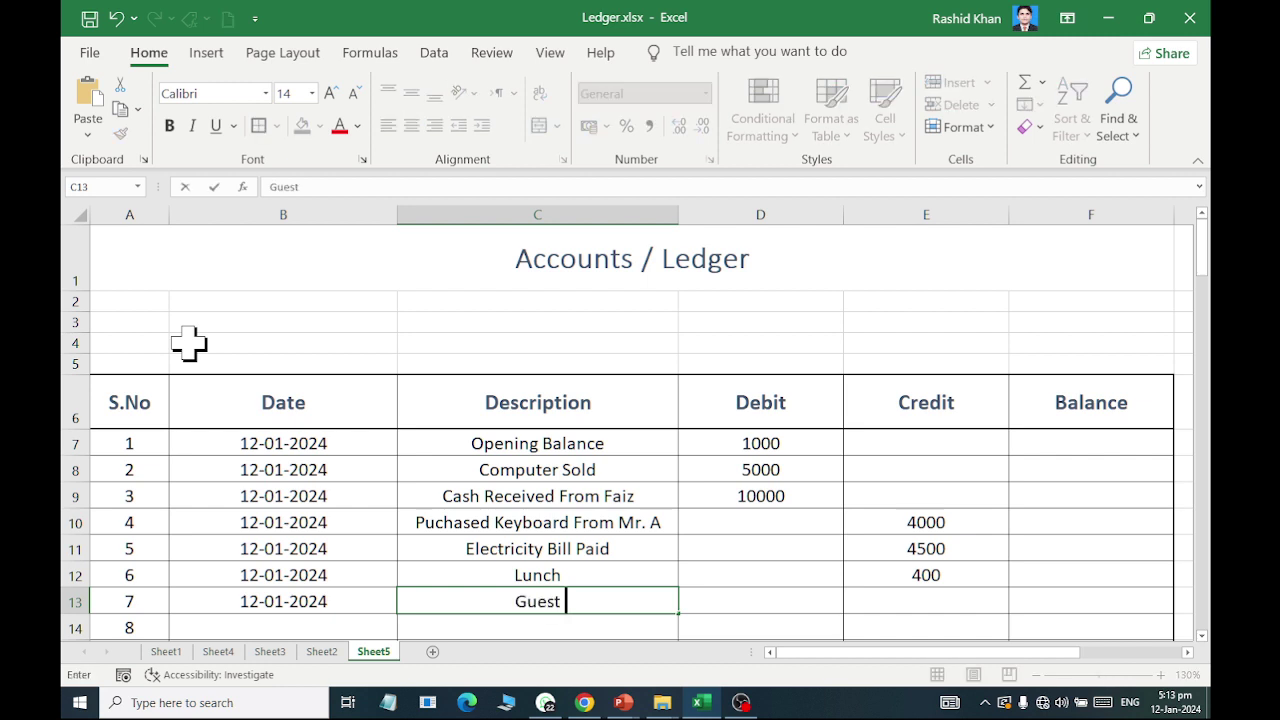
key("Tab")
key("Tab")
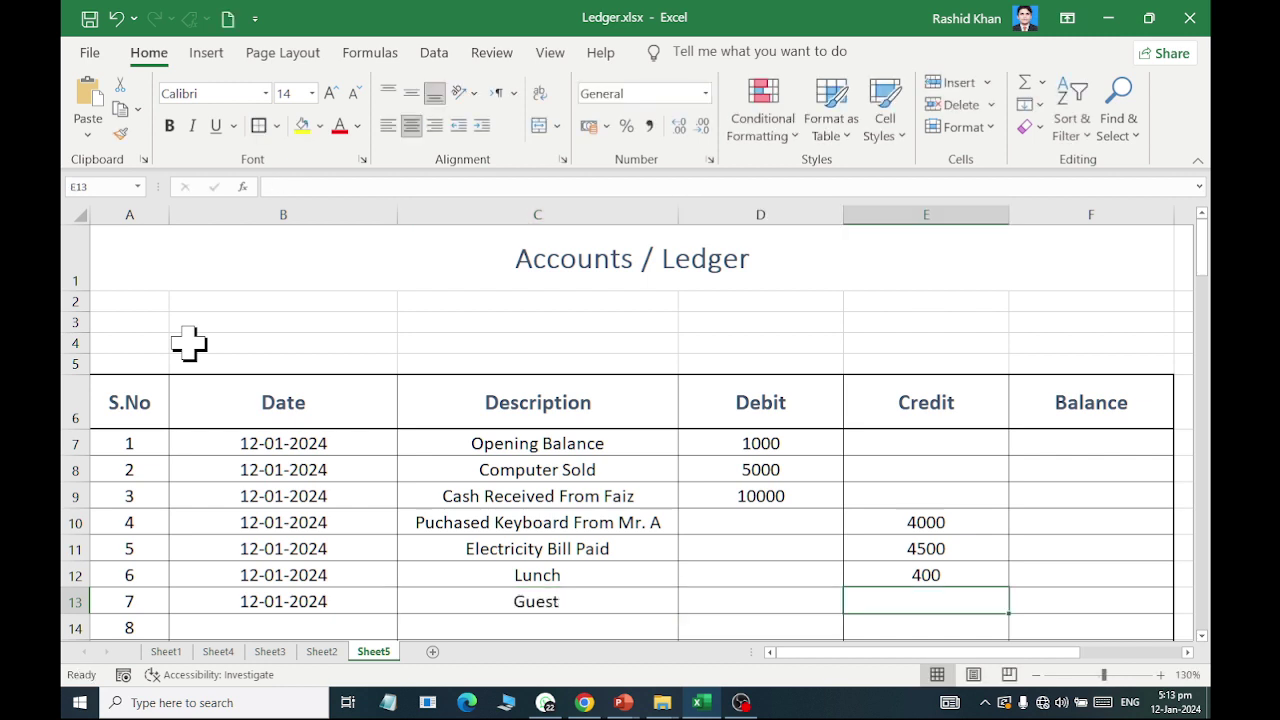
type("200")
key("Return")
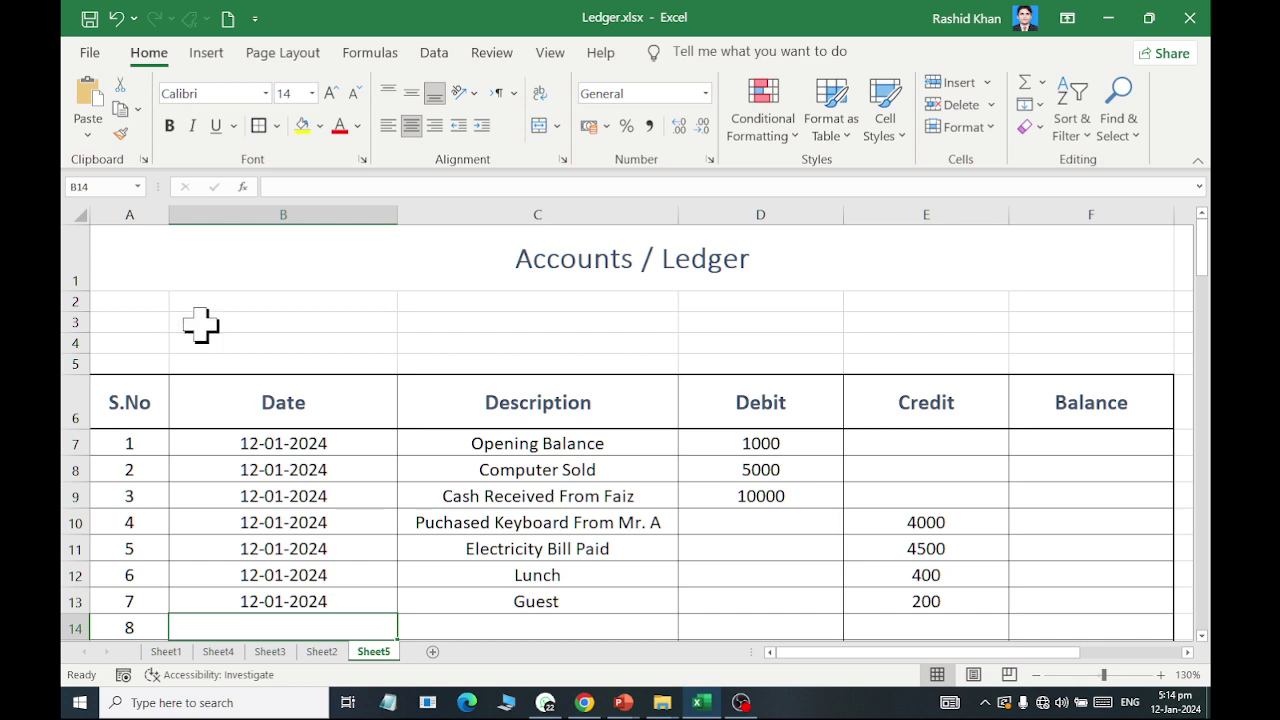
left_click_drag(286, 448, 957, 451)
left_click_drag(277, 451, 908, 443)
left_click(357, 448)
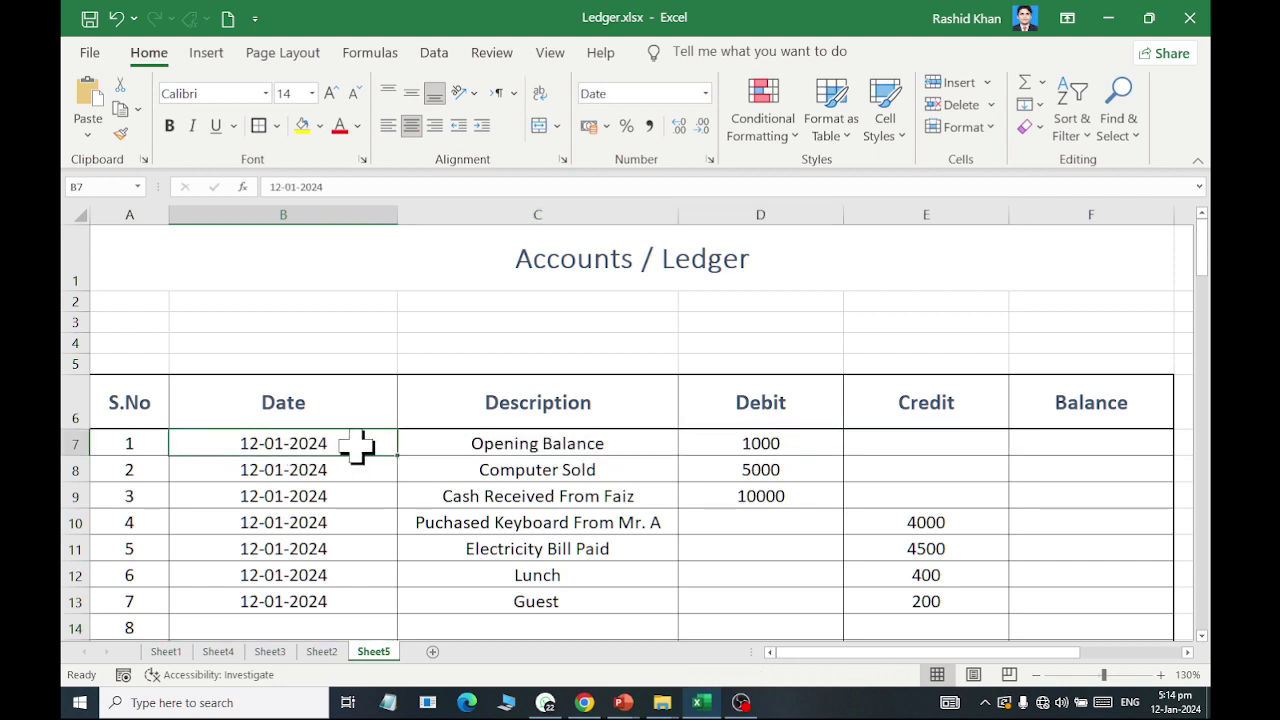
left_click(640, 468)
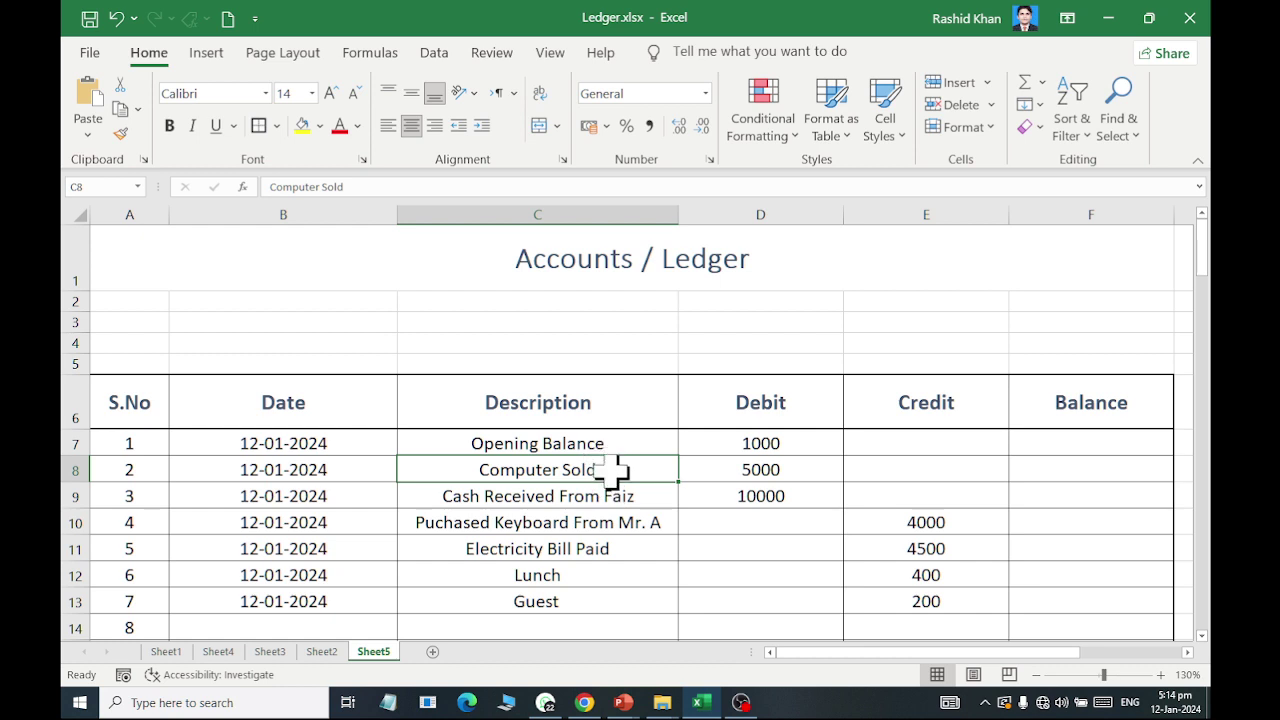
left_click(335, 528)
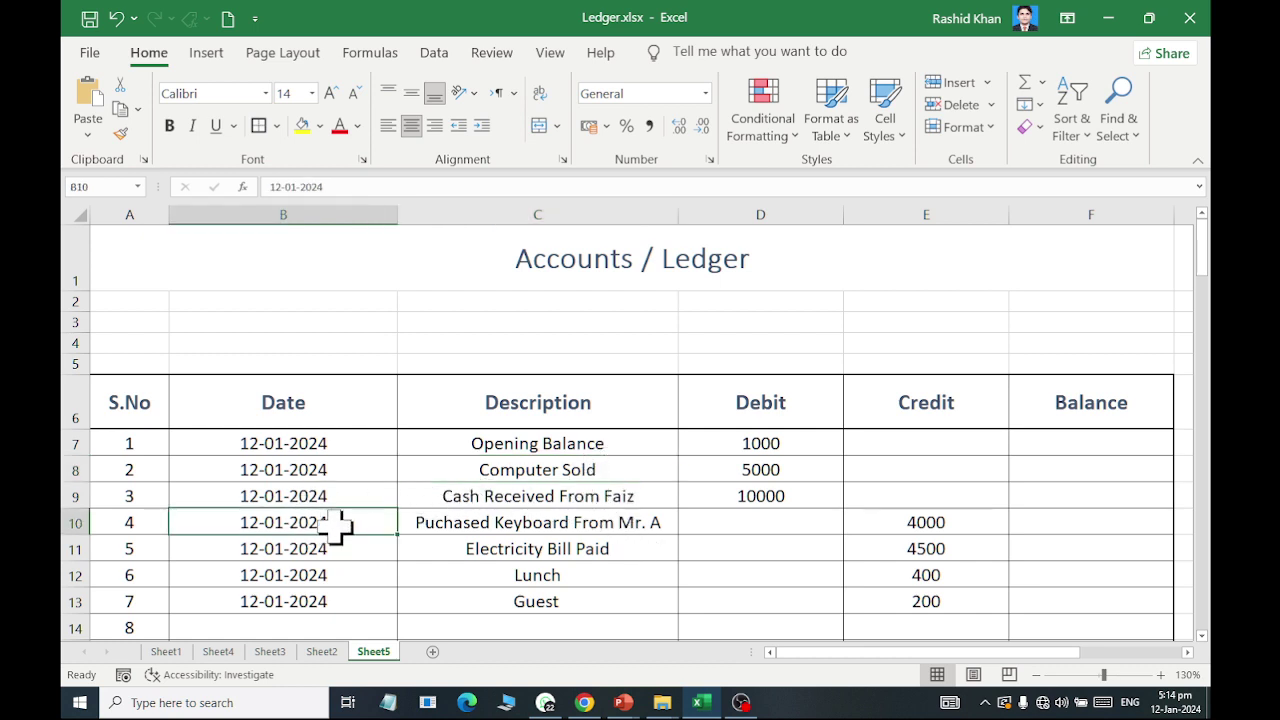
left_click_drag(335, 528, 905, 522)
left_click_drag(305, 552, 952, 565)
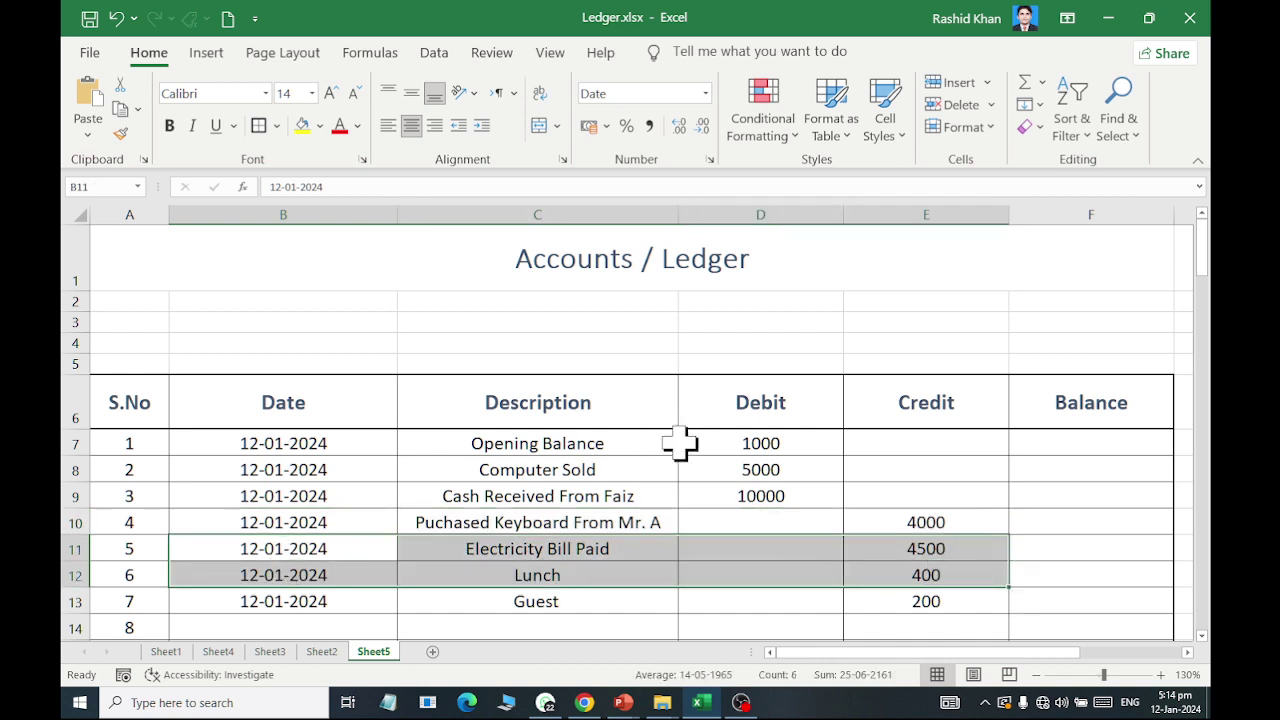
left_click_drag(700, 445, 700, 490)
left_click_drag(300, 548, 955, 549)
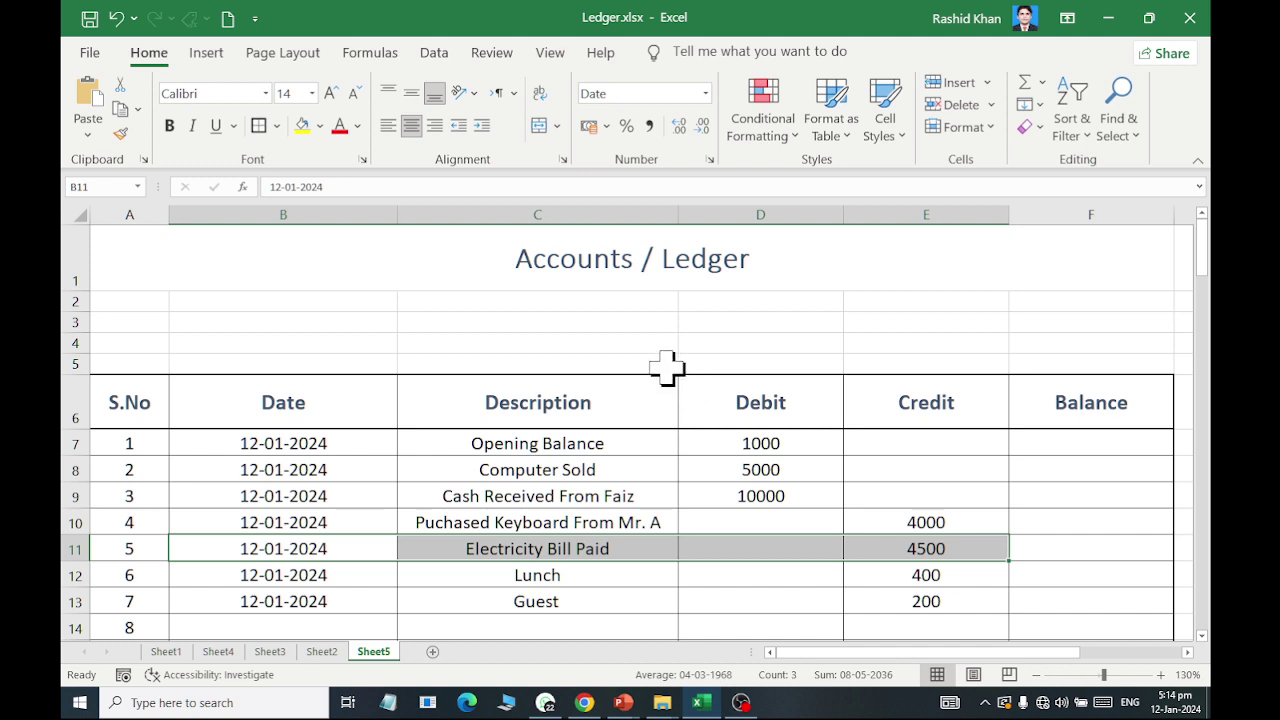
left_click(1082, 442)
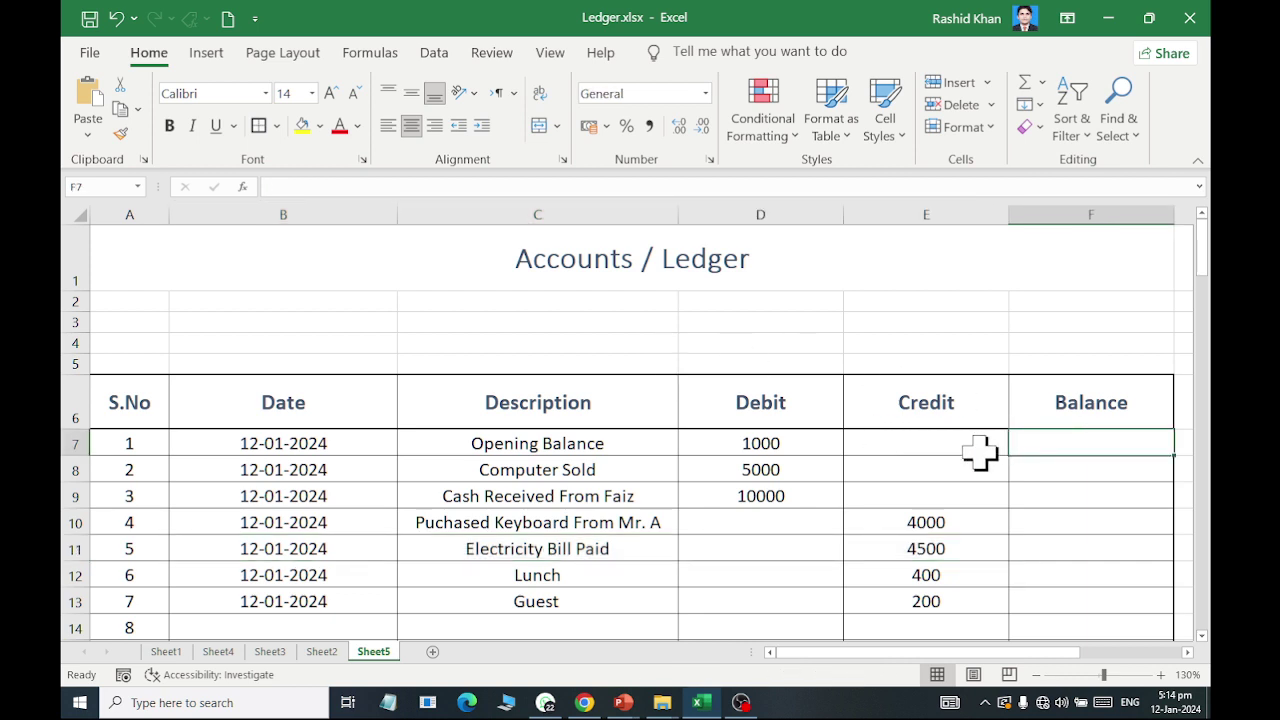